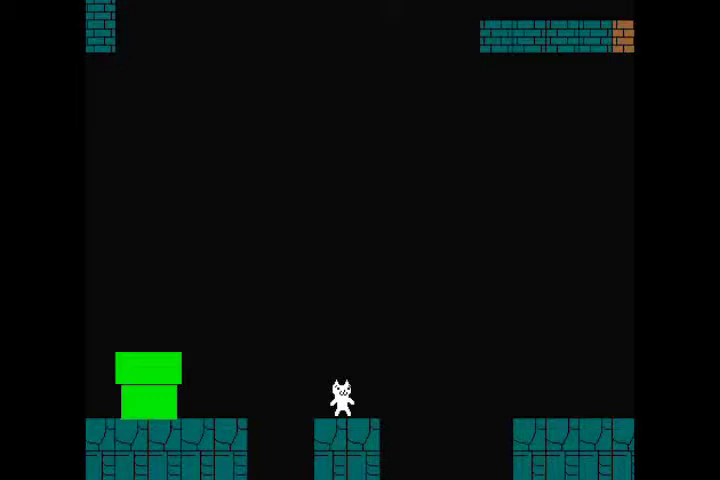
Leap the first gap and dodge the falling ceiling bricks on the platform.
{"action": "key", "text": "Right"}
{"action": "key", "text": "Up"}
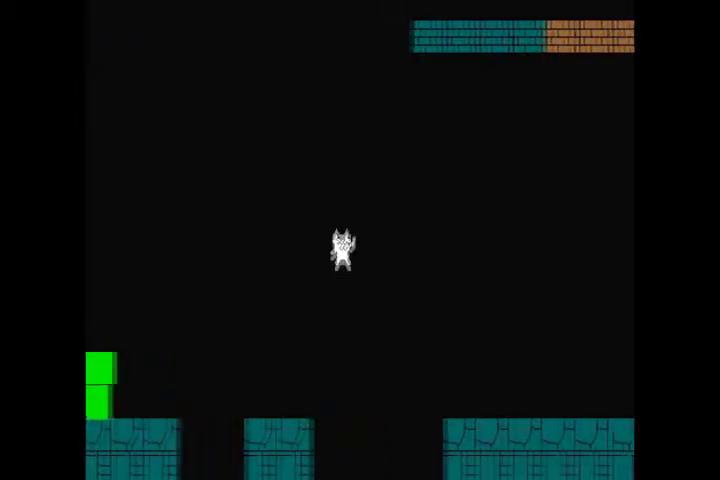
{"action": "key", "text": "Right"}
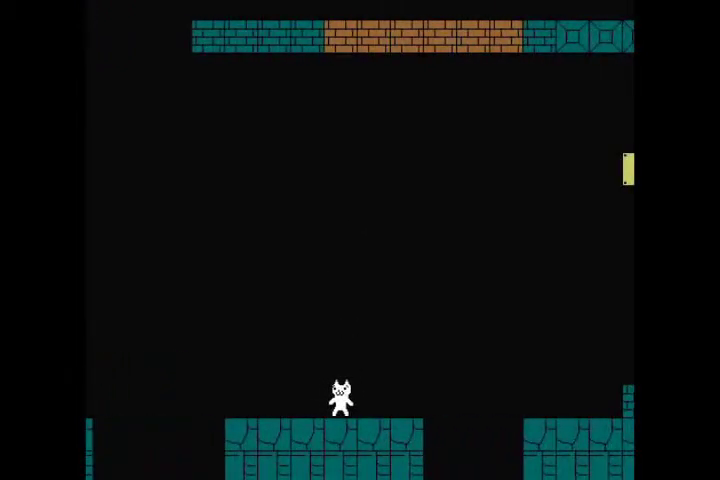
{"action": "key", "text": "Right"}
{"action": "key", "text": "Left"}
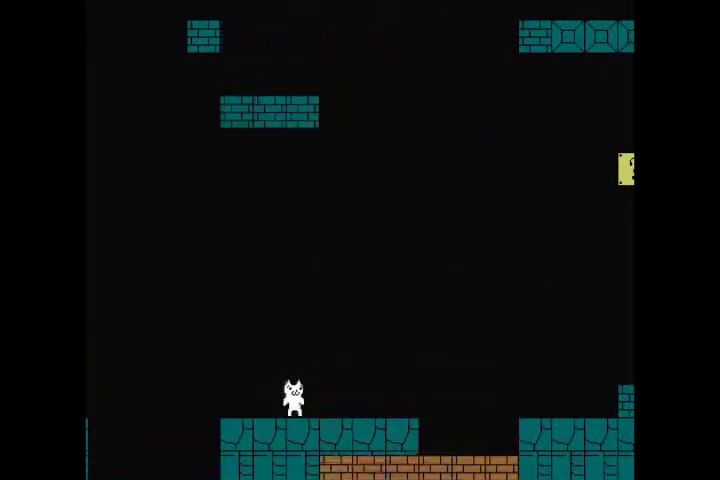
{"action": "key", "text": "Right"}
{"action": "key", "text": "Up"}
{"action": "key", "text": "Right"}
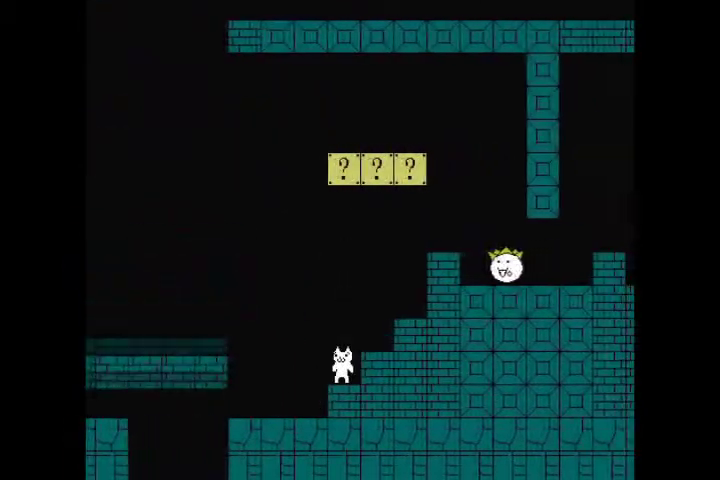
Cross to the stairs and bump the ? blocks, releasing a mushroom from the first.
{"action": "key", "text": "Up"}
{"action": "key", "text": "Right"}
{"action": "key", "text": "Up"}
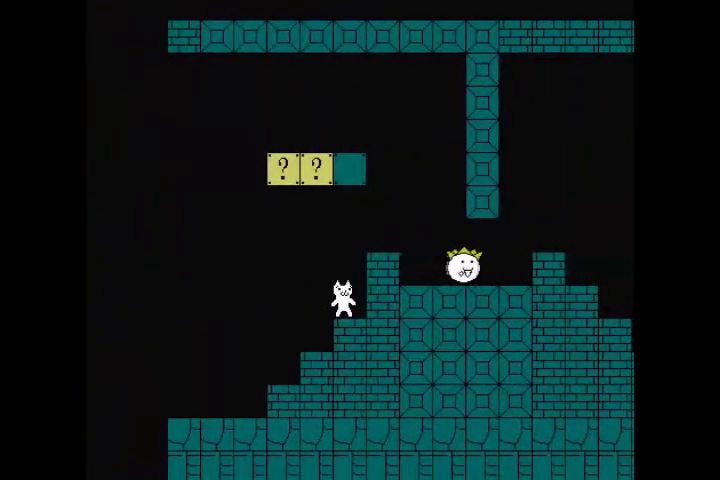
{"action": "key", "text": "Left"}
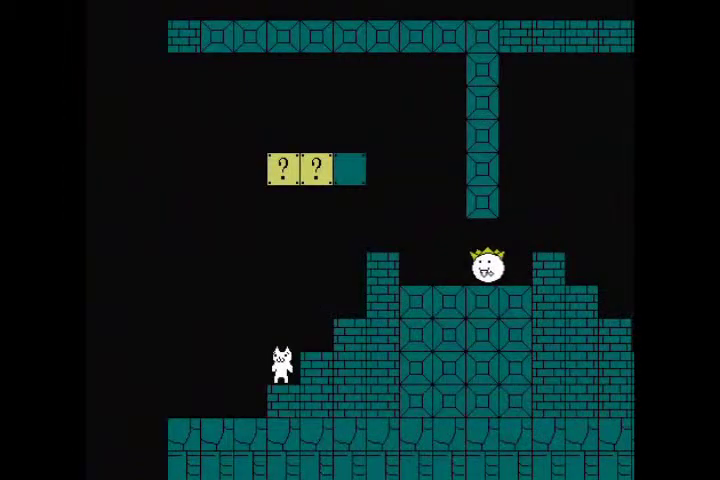
{"action": "key", "text": "Up"}
{"action": "key", "text": "Right"}
{"action": "key", "text": "Up"}
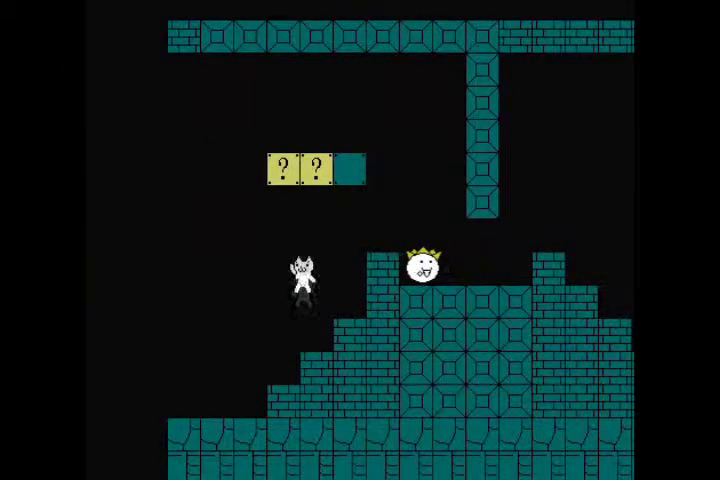
{"action": "key", "text": "Left"}
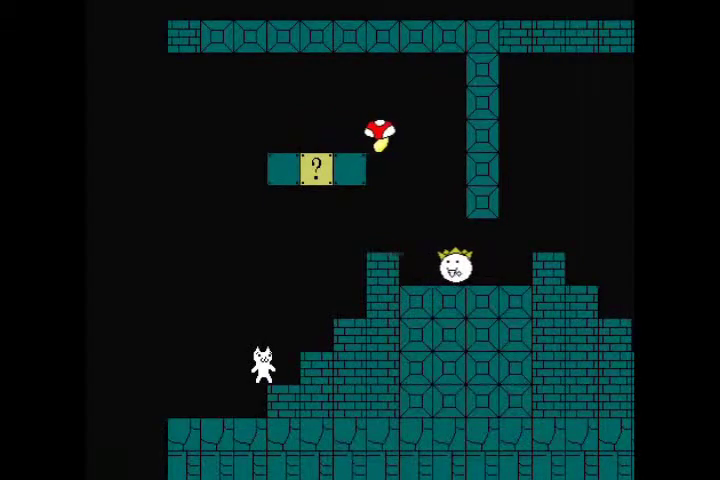
Escape the enemy's floor smash and get over the broken floor and staircase.
{"action": "key", "text": "Up"}
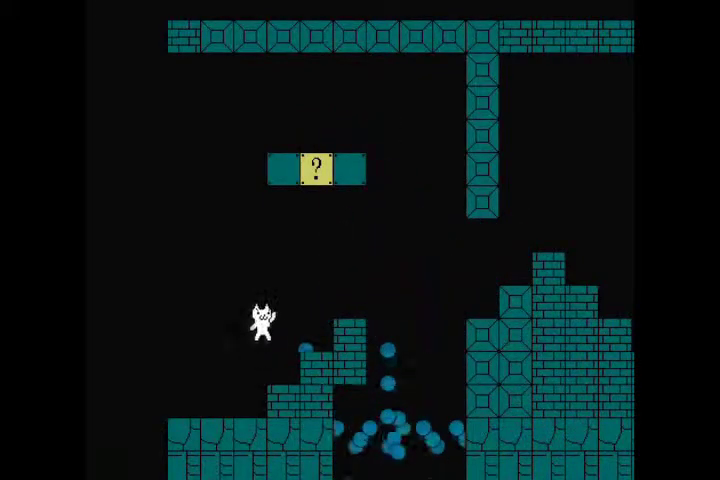
{"action": "key", "text": "Right"}
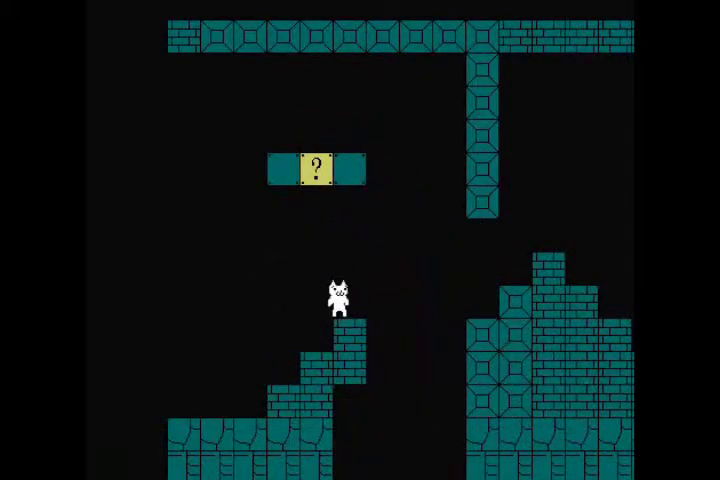
{"action": "key", "text": "Right"}
{"action": "key", "text": "Up"}
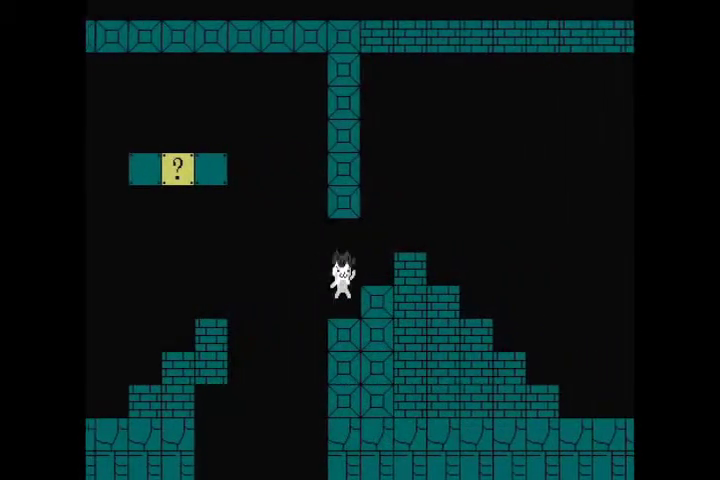
{"action": "key", "text": "Right"}
{"action": "key", "text": "Up"}
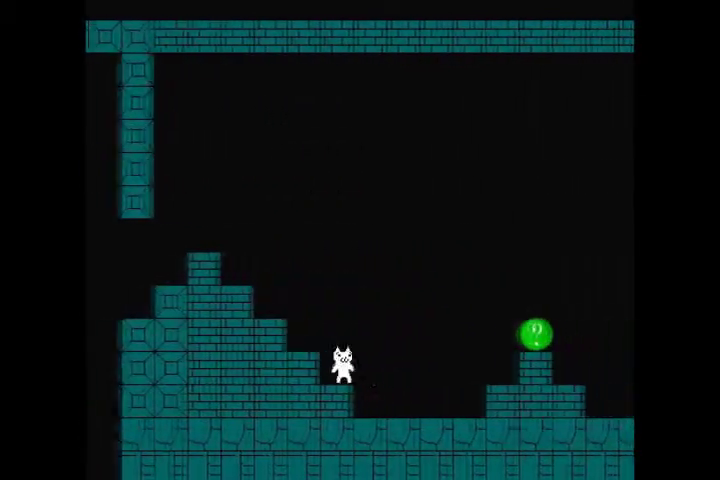
Clear the green ? block, wait out the falling fireball, then jump the green pipe.
{"action": "key", "text": "Right"}
{"action": "key", "text": "Up"}
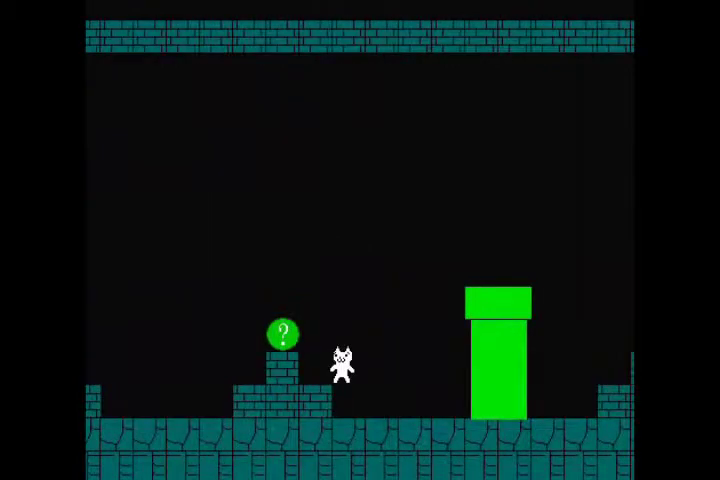
{"action": "key", "text": "Right"}
{"action": "key", "text": "Left"}
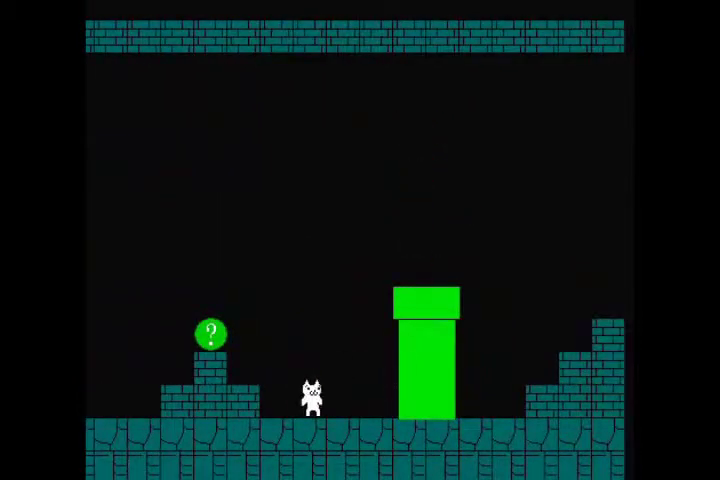
{"action": "key", "text": "Left"}
{"action": "key", "text": "Left"}
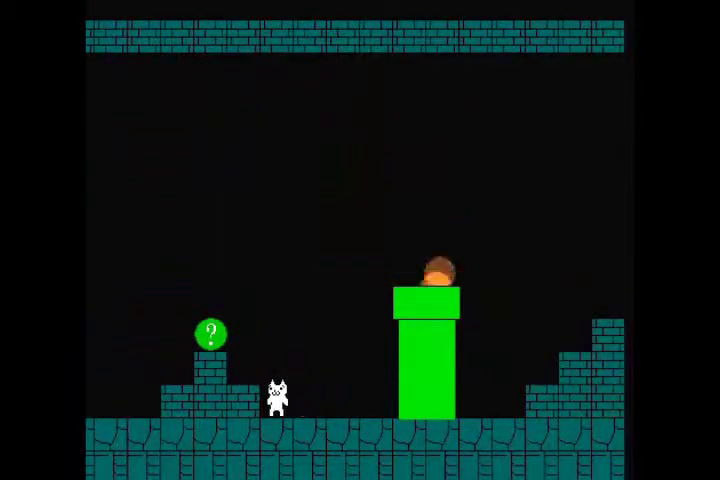
{"action": "key", "text": "Right"}
{"action": "key", "text": "Right"}
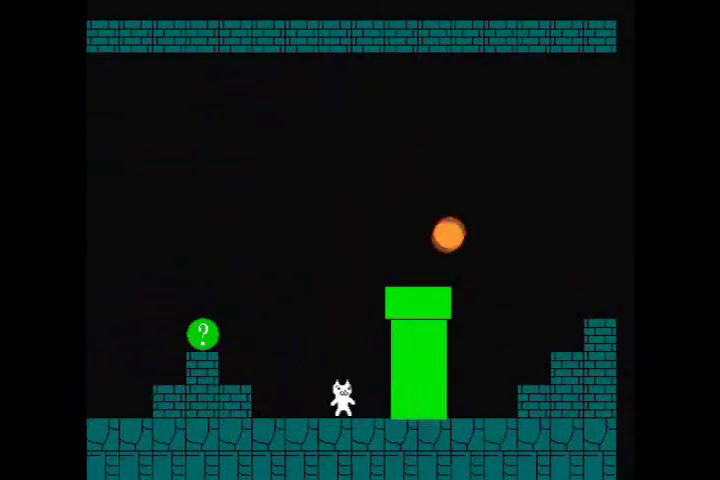
{"action": "key", "text": "Up"}
Climb the brick stairs and ride the yellow lifts across.
{"action": "key", "text": "Up"}
{"action": "key", "text": "Right"}
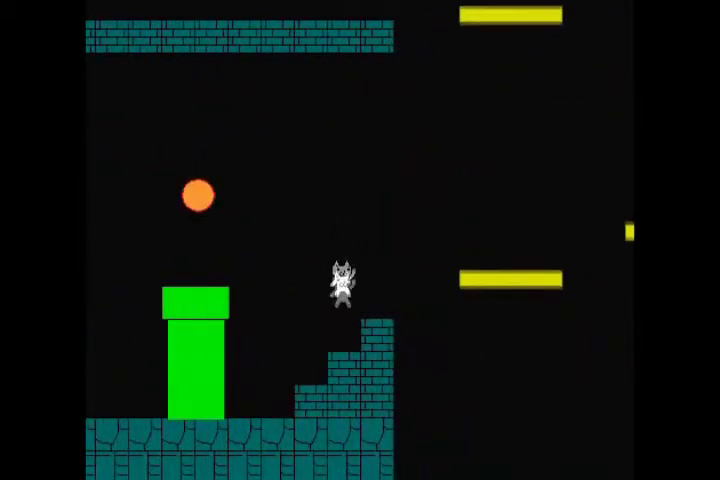
{"action": "key", "text": "Up"}
{"action": "key", "text": "Right"}
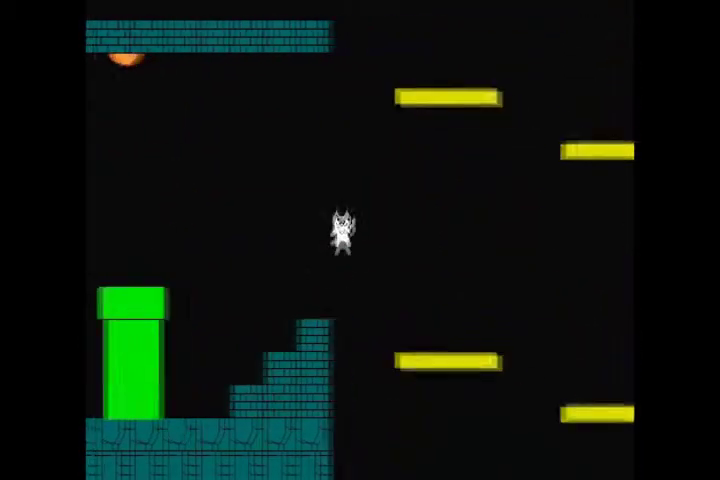
{"action": "key", "text": "Up"}
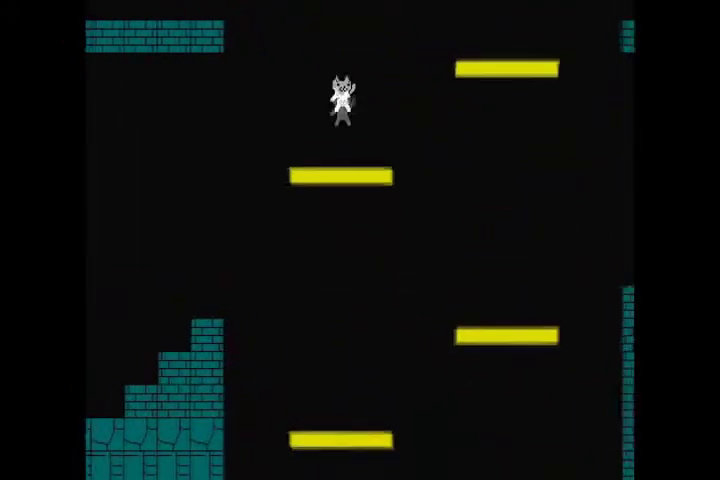
{"action": "key", "text": "Right"}
Jump from the lift over the brick floor onto the green blocks beside the tall pipe.
{"action": "key", "text": "Up"}
{"action": "key", "text": "Right"}
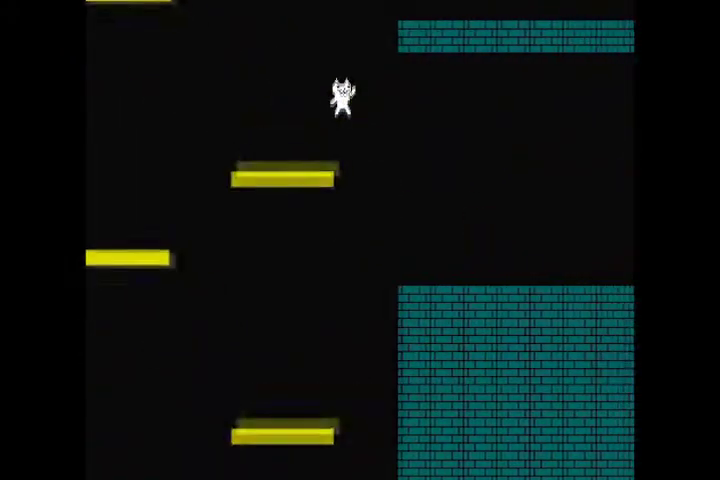
{"action": "key", "text": "Up"}
{"action": "key", "text": "Right"}
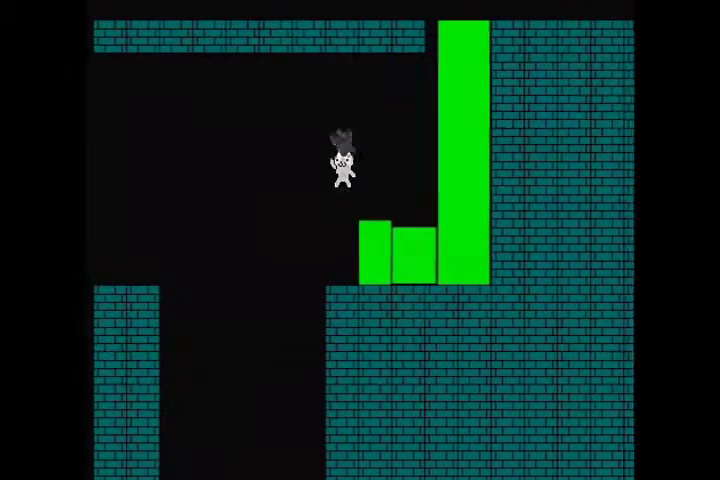
{"action": "key", "text": "Right"}
{"action": "key", "text": "Up"}
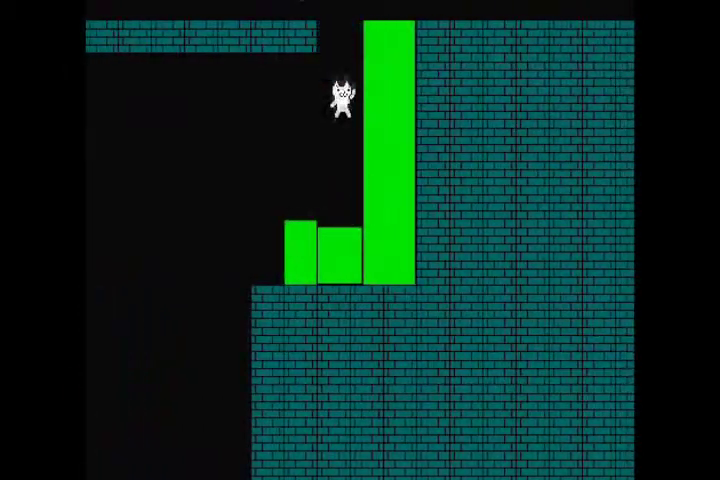
{"action": "key", "text": "Left"}
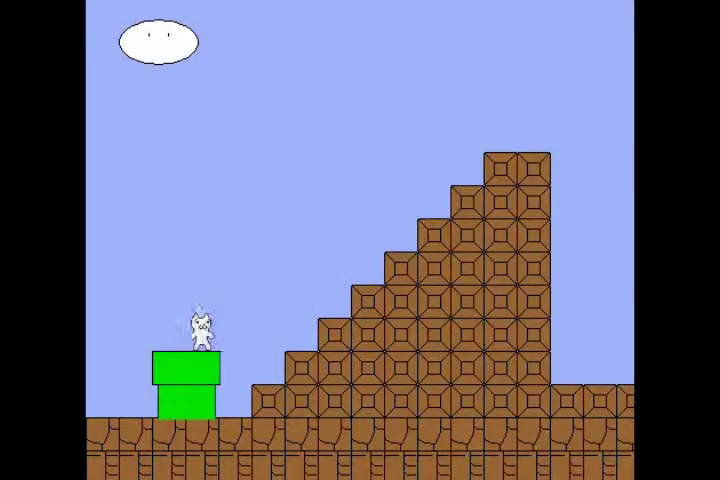
Jump off the pipe and climb the first staircase past the brick.
{"action": "key", "text": "Right"}
{"action": "key", "text": "Up"}
{"action": "key", "text": "Up"}
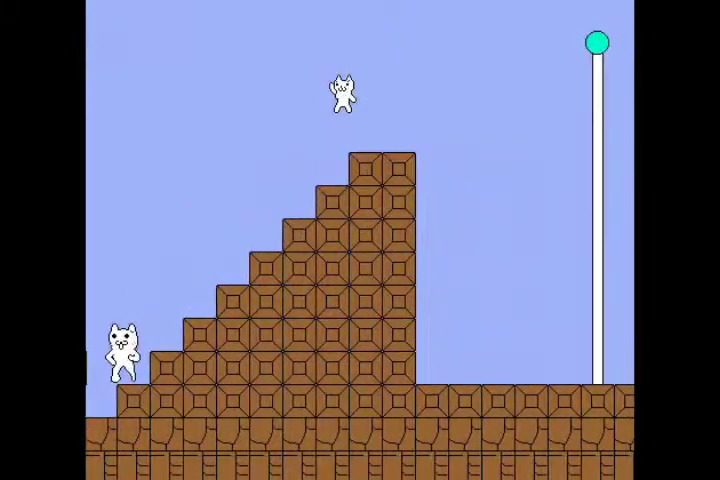
{"action": "key", "text": "Up"}
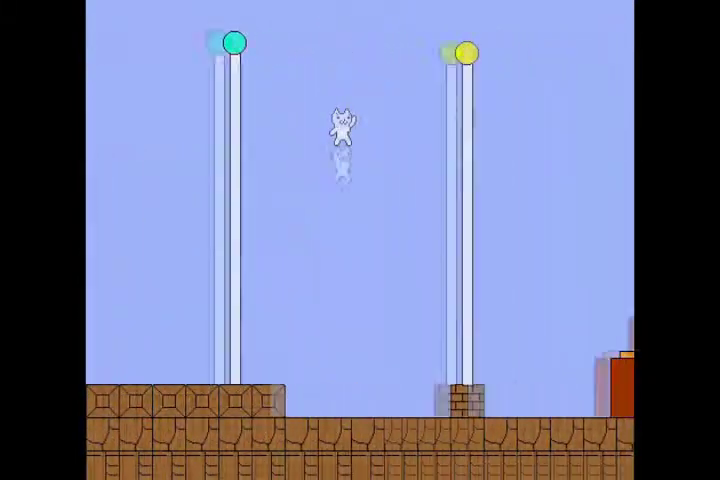
{"action": "key", "text": "Right"}
{"action": "key", "text": "Up"}
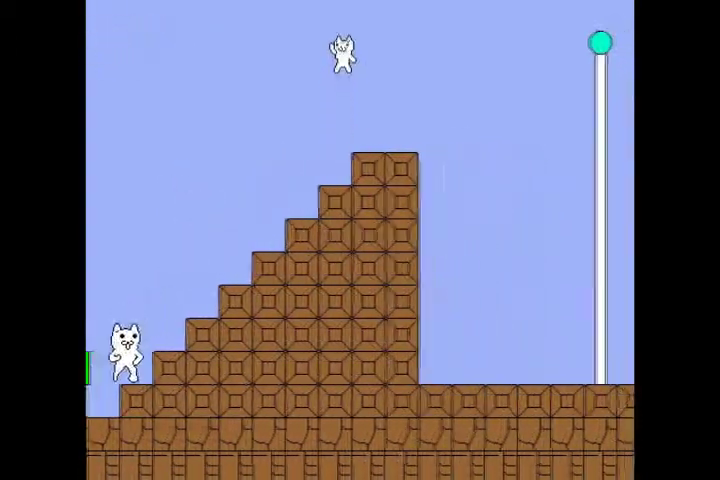
Climb the block staircase and run past the flagpoles toward the castle.
{"action": "key", "text": "Right"}
{"action": "key", "text": "Up"}
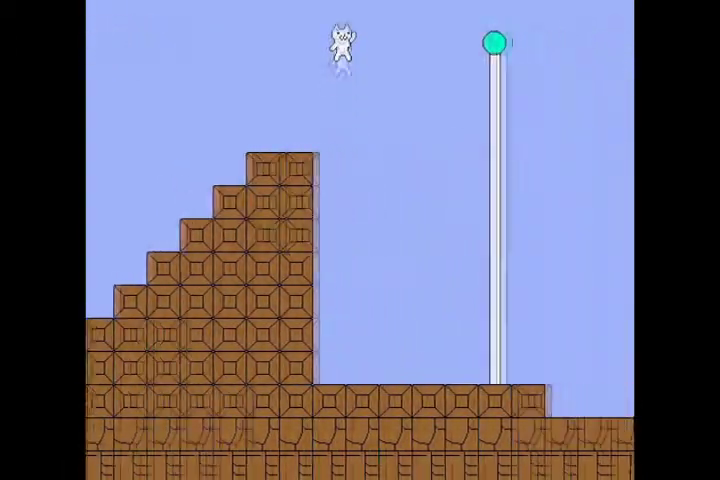
{"action": "key", "text": "Right"}
{"action": "key", "text": "Up"}
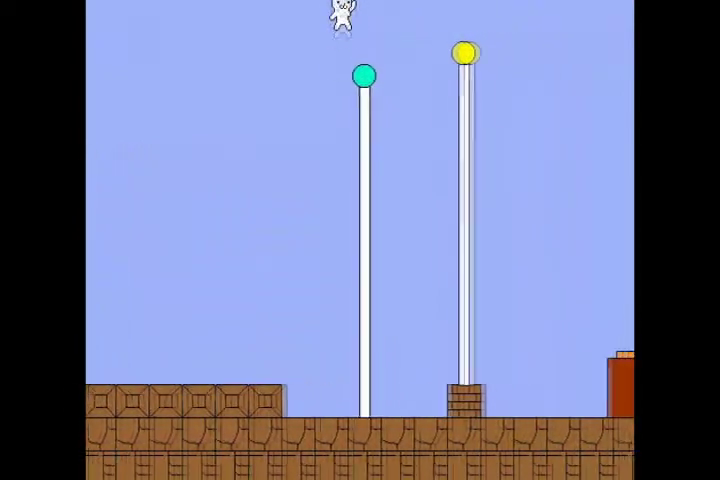
{"action": "key", "text": "Right"}
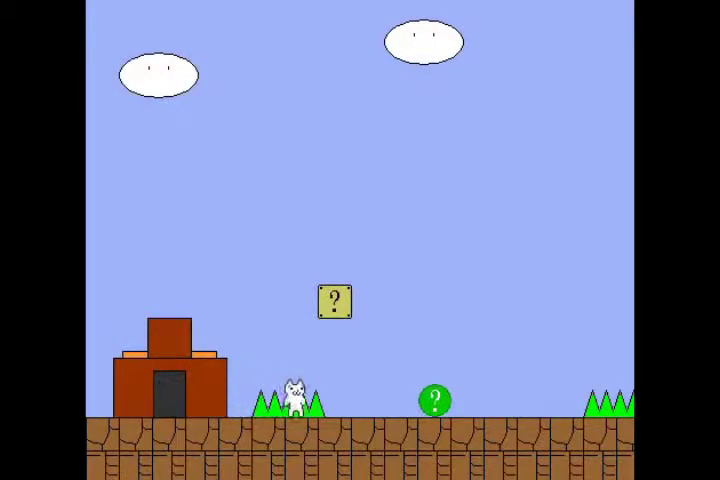
Jump the first spikes, bounce off the music block and leave the ? block.
{"action": "key", "text": "Right"}
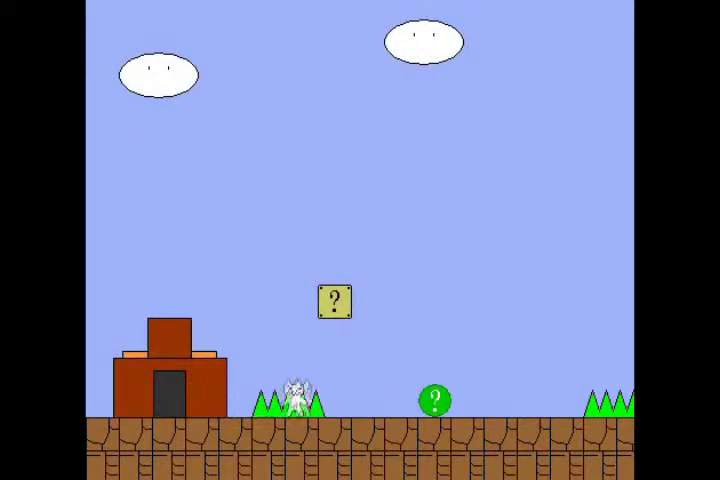
{"action": "key", "text": "Right"}
{"action": "key", "text": "Up"}
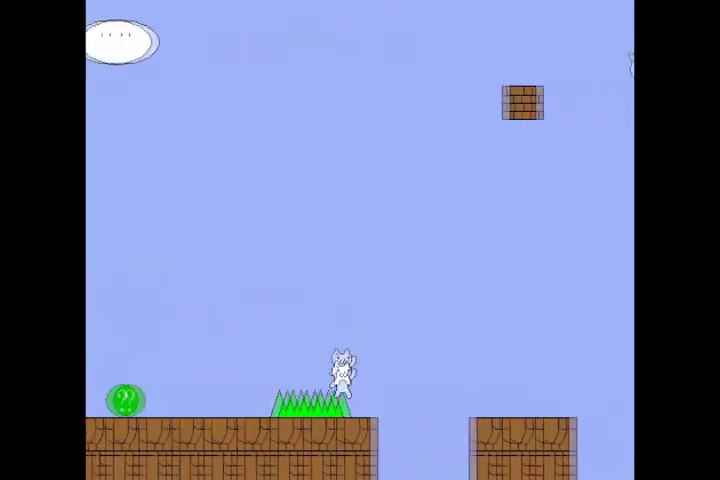
{"action": "key", "text": "Right"}
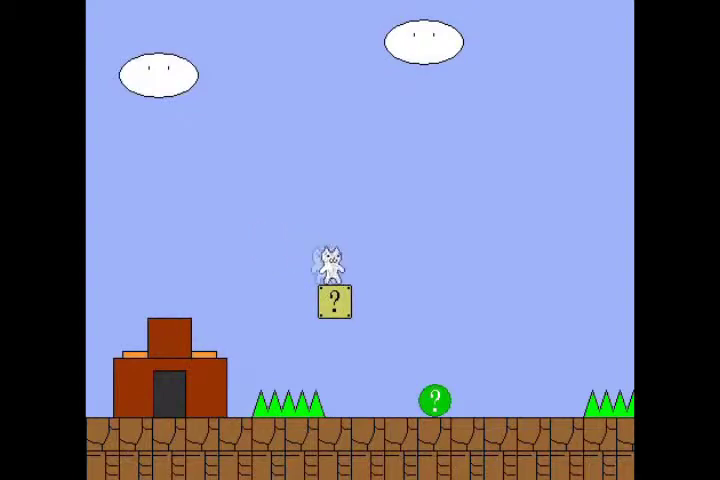
{"action": "key", "text": "Up"}
{"action": "key", "text": "Right"}
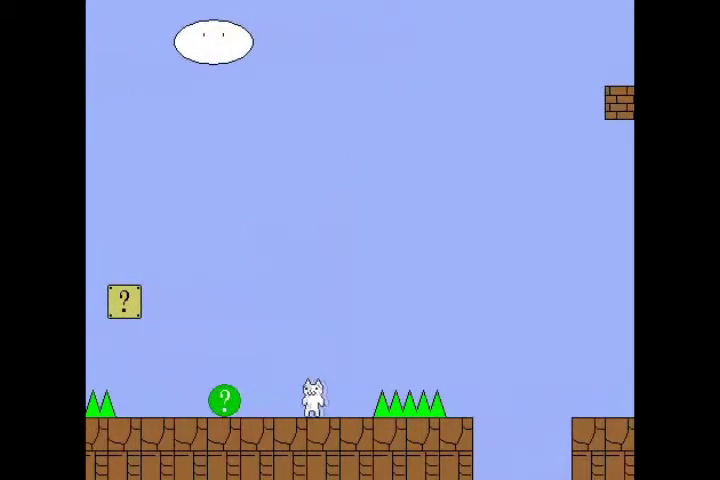
After respawning, clear the spike patch, hit the ? block and leap the enemy.
{"action": "key", "text": "Left"}
{"action": "key", "text": "Up"}
{"action": "key", "text": "Right"}
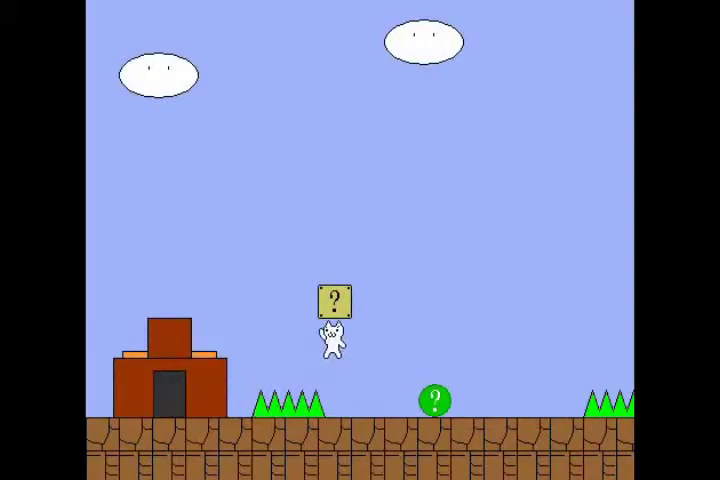
{"action": "key", "text": "Right"}
{"action": "key", "text": "Right"}
{"action": "key", "text": "Up"}
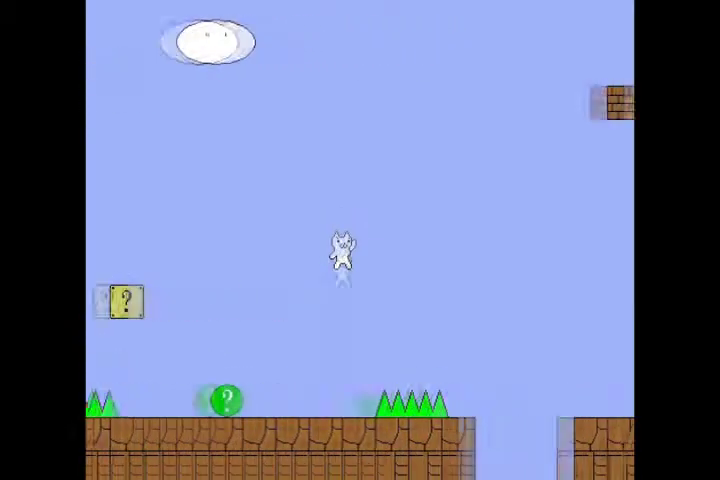
{"action": "key", "text": "Right"}
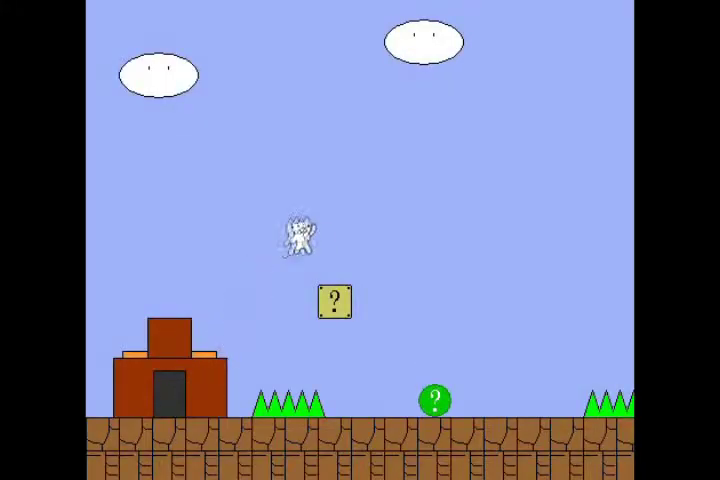
{"action": "key", "text": "Right"}
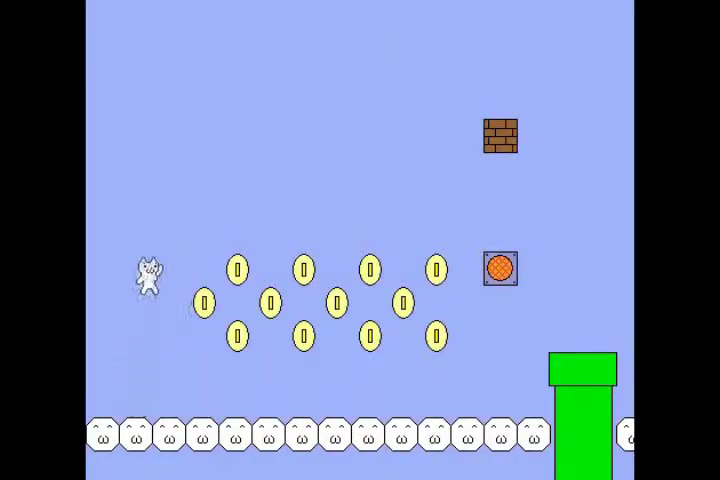
Collect the lower coins and move under the orange block.
{"action": "key", "text": "Right"}
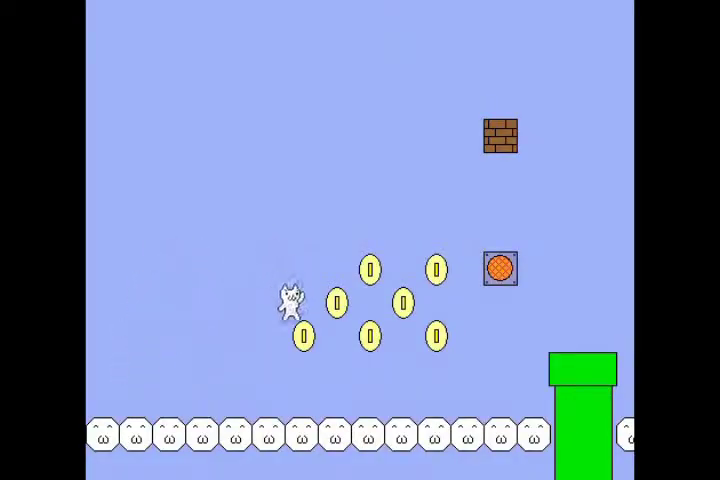
{"action": "key", "text": "Right"}
{"action": "key", "text": "Right"}
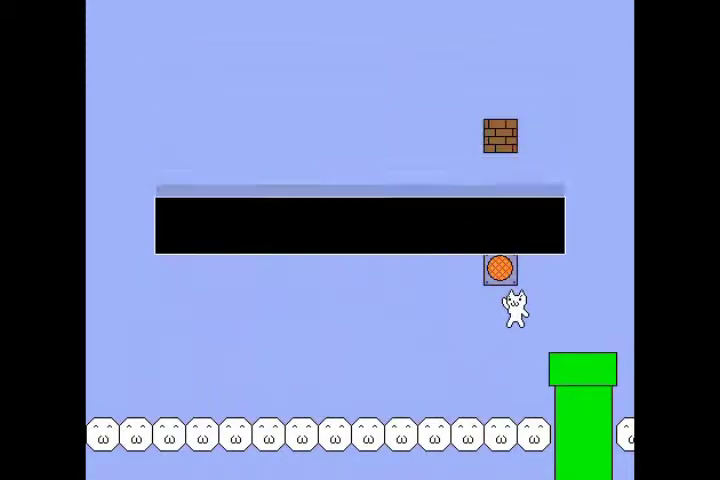
{"action": "key", "text": "Right"}
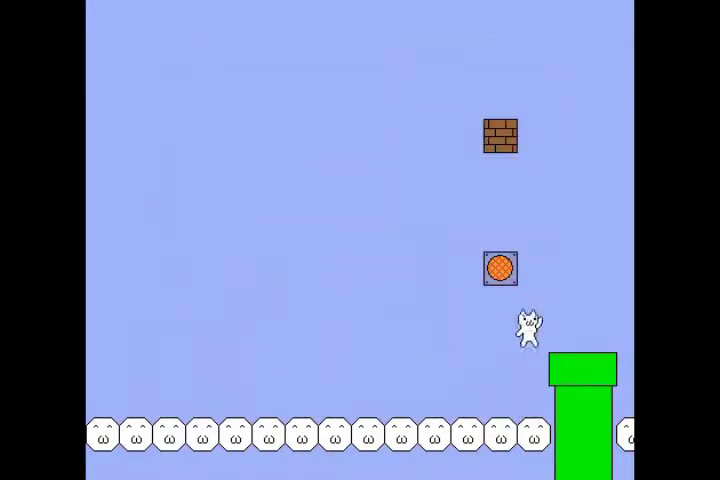
Bump coins from the brick block, stand on the orange block, then enter the pipe.
{"action": "key", "text": "Left"}
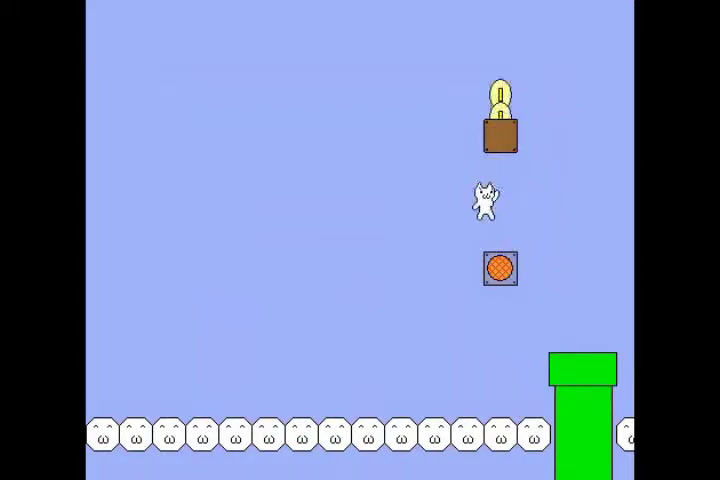
{"action": "key", "text": "Up"}
{"action": "key", "text": "Left"}
{"action": "key", "text": "Right"}
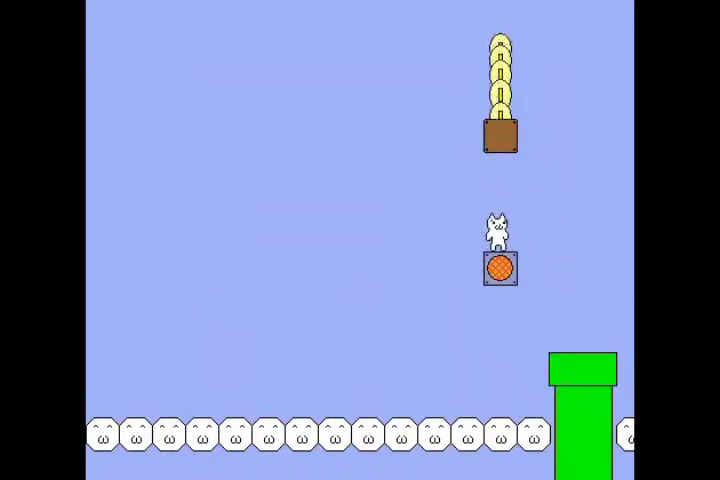
{"action": "key", "text": "Right"}
{"action": "key", "text": "Down"}
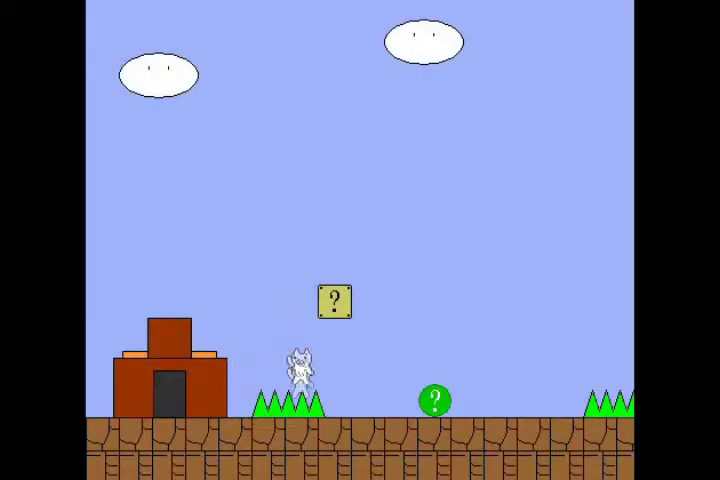
Jump the ground gap and wait in the grass while the crowned enemy lands.
{"action": "key", "text": "Right"}
{"action": "key", "text": "Up"}
{"action": "key", "text": "Right"}
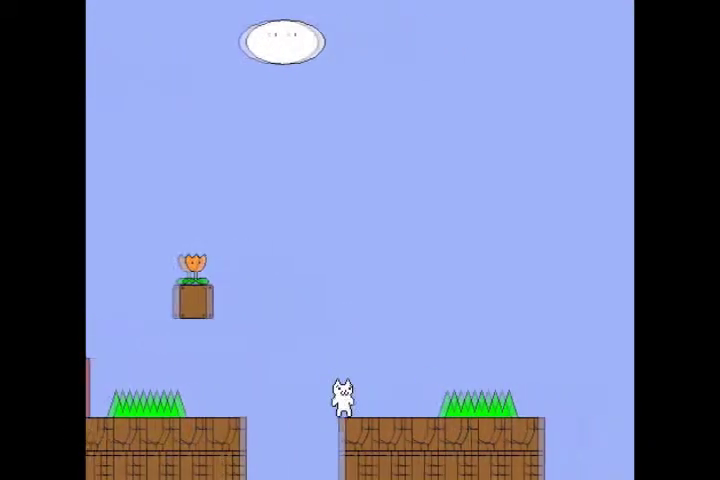
{"action": "key", "text": "Right"}
{"action": "key", "text": "Left"}
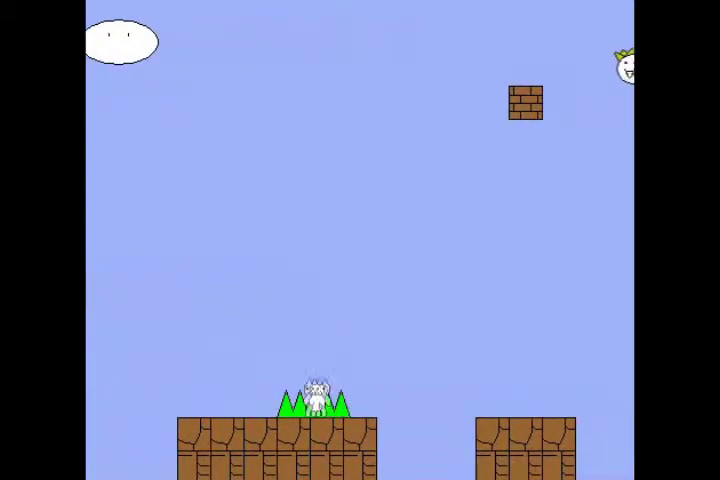
{"action": "key", "text": "Right"}
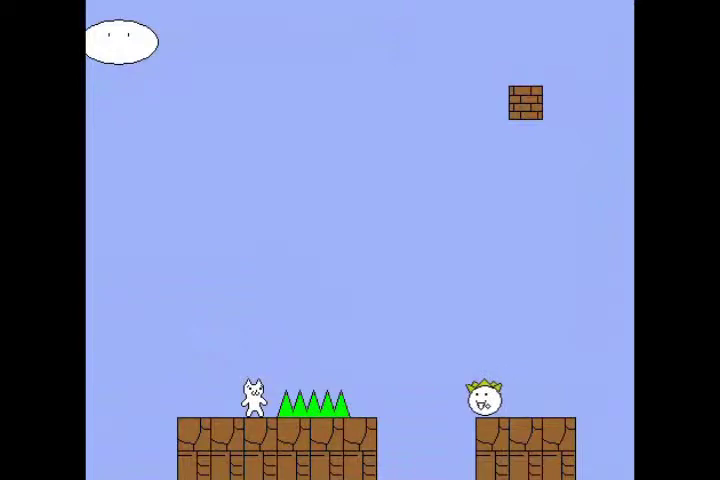
Leap the spikes and crowned enemy, then climb to the platform above.
{"action": "key", "text": "Right"}
{"action": "key", "text": "Up"}
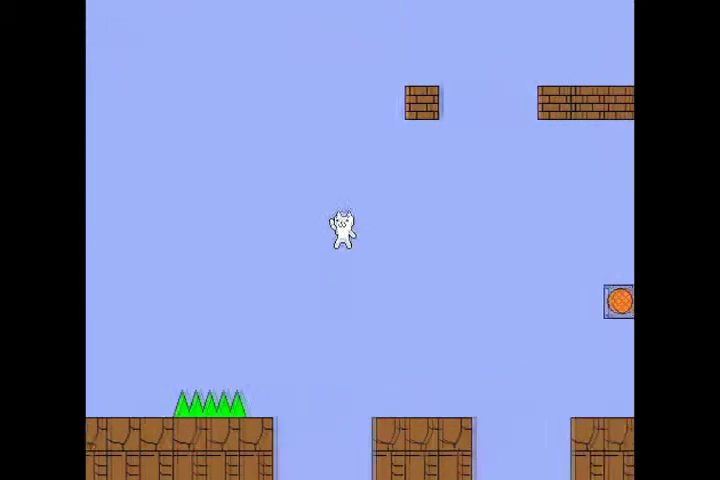
{"action": "key", "text": "Up"}
{"action": "key", "text": "Right"}
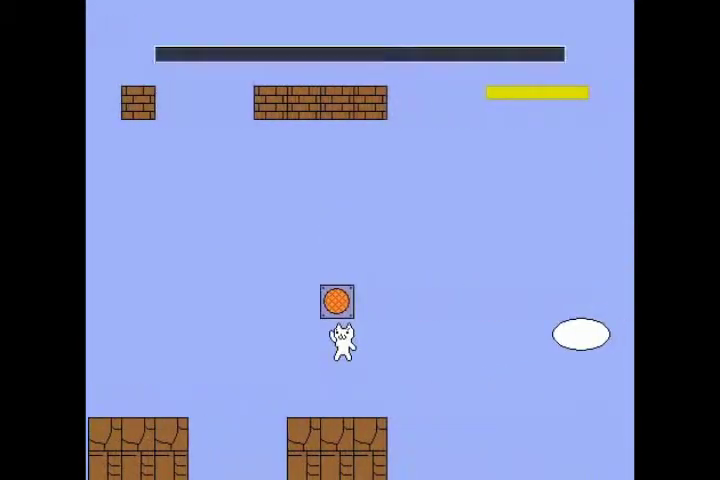
{"action": "key", "text": "Right"}
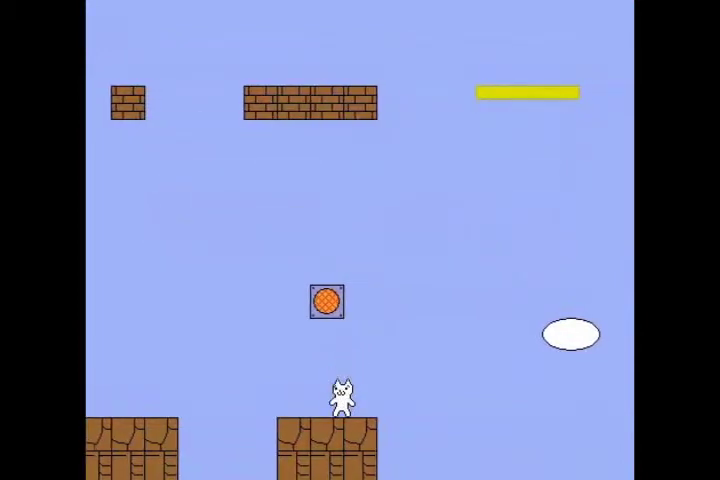
{"action": "key", "text": "Up"}
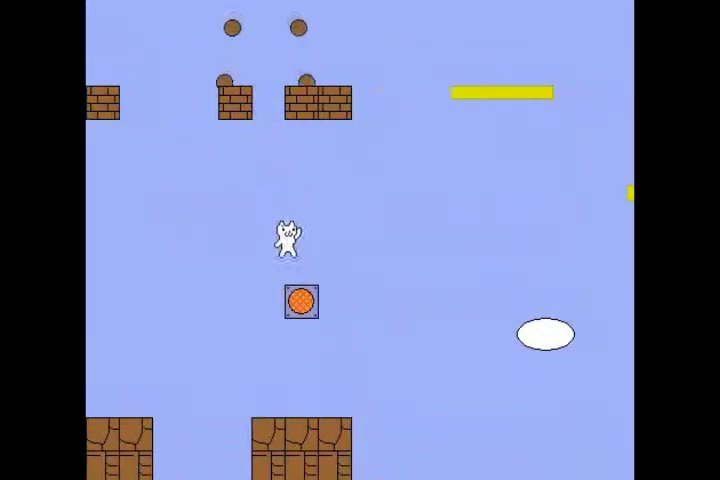
Break a brick from the orange block, drop down and jump toward the next platform.
{"action": "key", "text": "Up"}
{"action": "key", "text": "Left"}
{"action": "key", "text": "Left"}
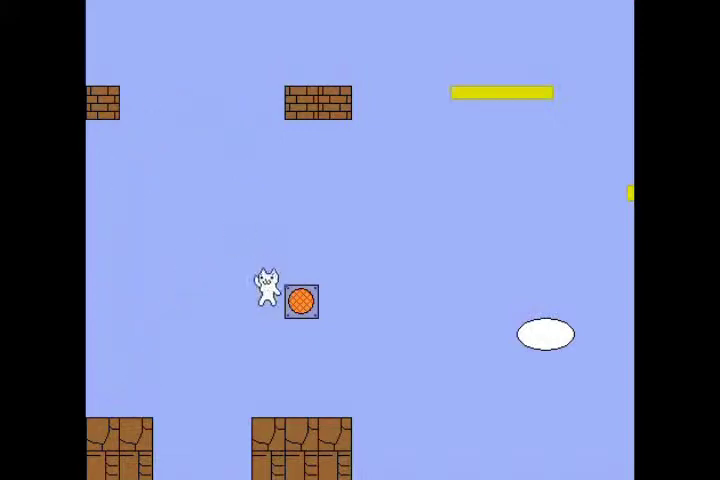
{"action": "key", "text": "Right"}
{"action": "key", "text": "Up"}
{"action": "key", "text": "Right"}
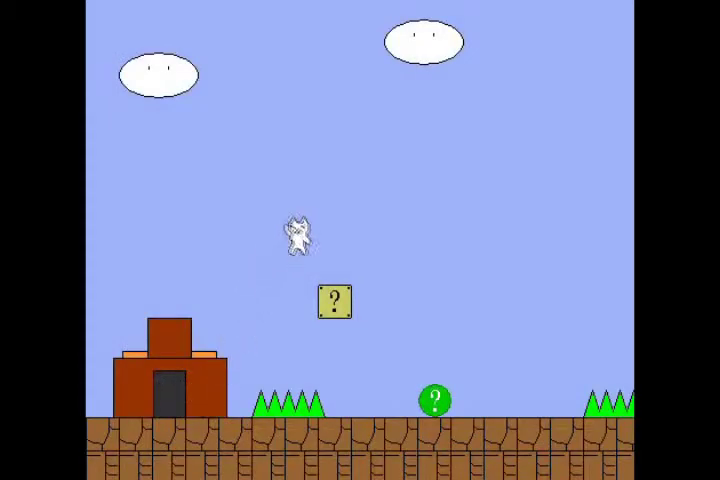
Jump the spikes past the enemy and leap high near the bricks.
{"action": "key", "text": "Right"}
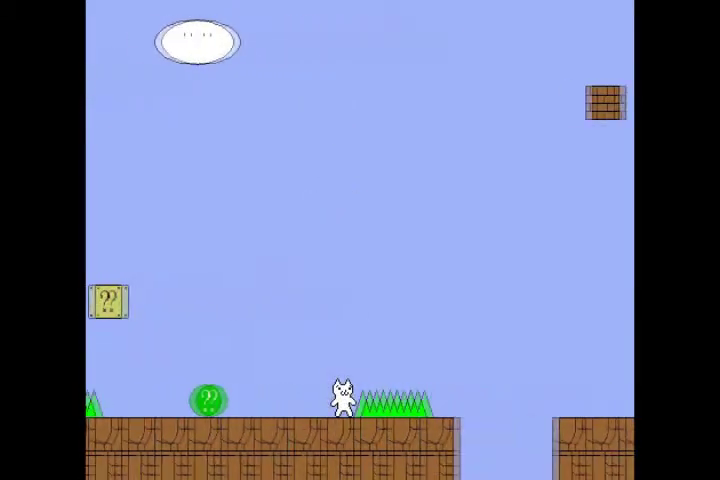
{"action": "key", "text": "Left"}
{"action": "key", "text": "Up"}
{"action": "key", "text": "Right"}
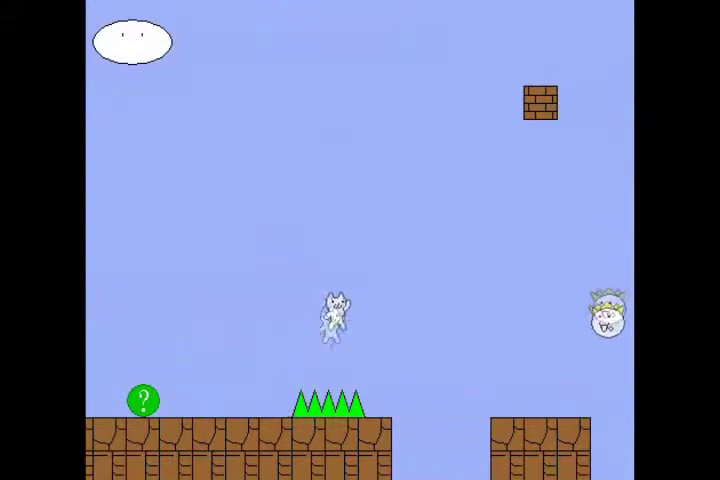
{"action": "key", "text": "Right"}
{"action": "key", "text": "Up"}
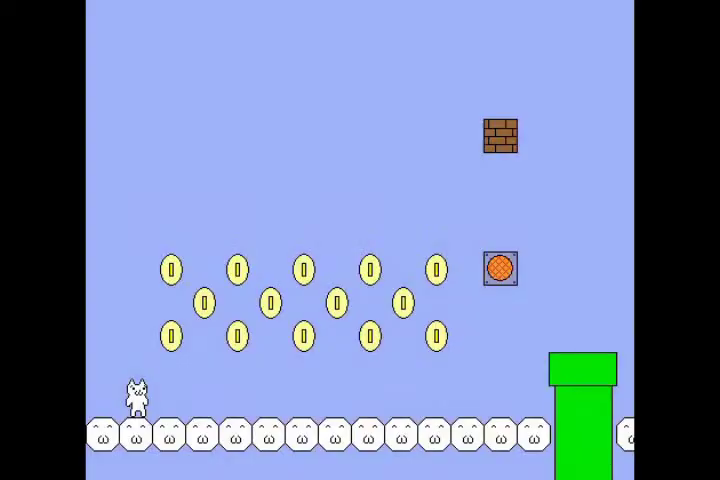
Jump through the coin formation grabbing coins and settle on the green pipe top.
{"action": "key", "text": "Up"}
{"action": "key", "text": "Right"}
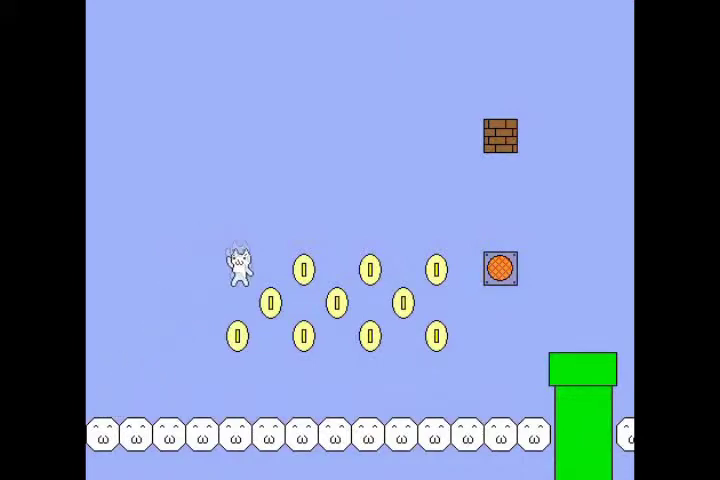
{"action": "key", "text": "Up"}
{"action": "key", "text": "Right"}
{"action": "key", "text": "Up"}
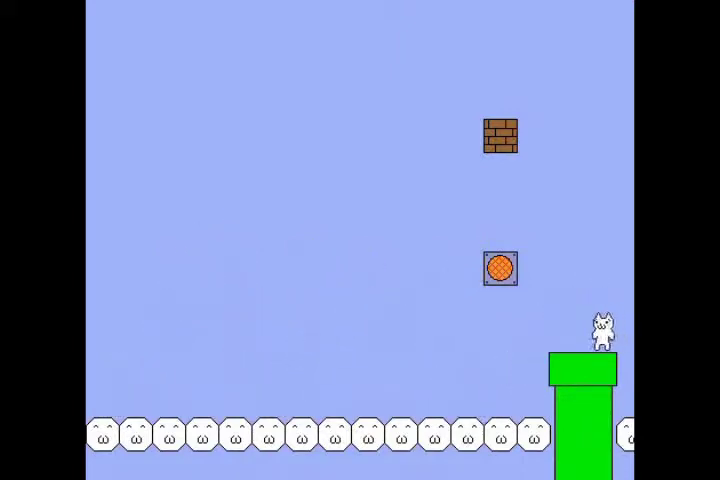
{"action": "key", "text": "Up"}
{"action": "key", "text": "Left"}
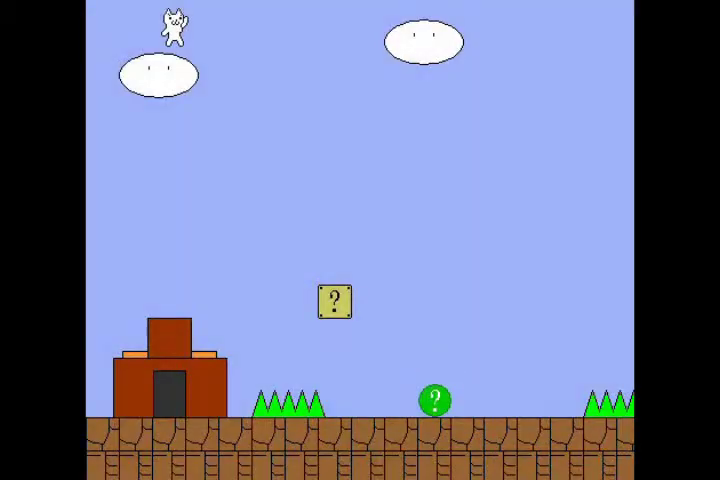
Restart the level and run right, jumping past the spikes.
{"action": "key", "text": "Right"}
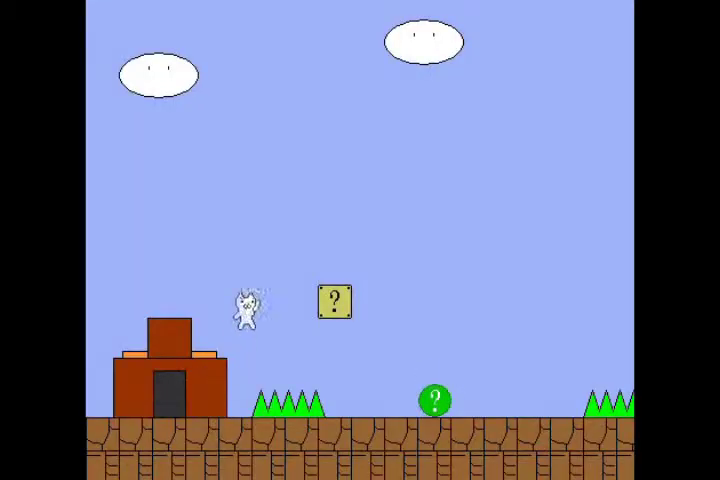
{"action": "key", "text": "Right"}
{"action": "key", "text": "Up"}
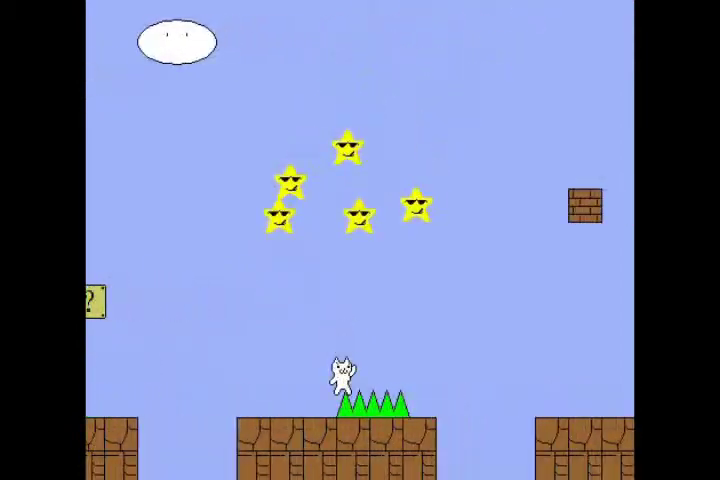
{"action": "key", "text": "Right"}
{"action": "key", "text": "Up"}
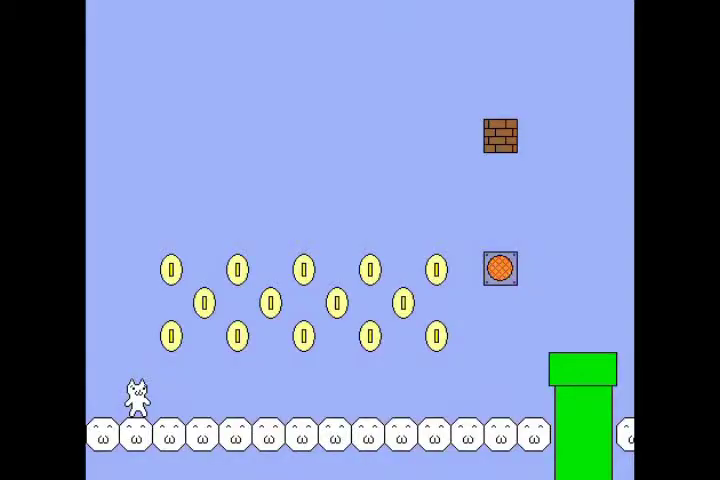
Jump through the left coins and land on the green pipe top.
{"action": "key", "text": "Up"}
{"action": "key", "text": "Right"}
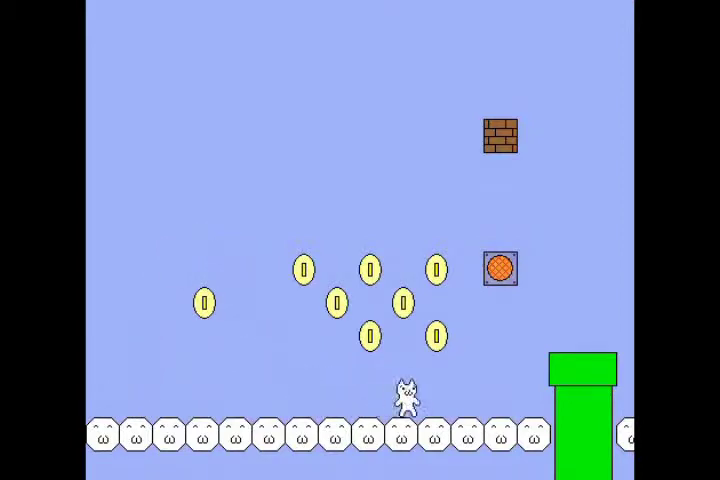
{"action": "key", "text": "Up"}
{"action": "key", "text": "Left"}
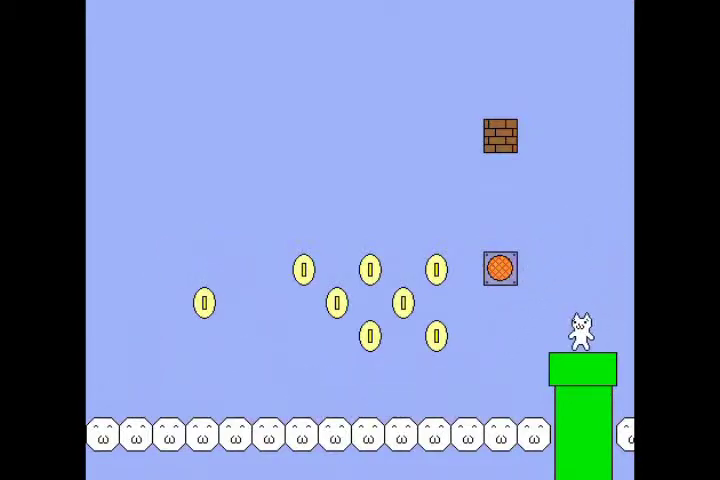
{"action": "key", "text": "Up"}
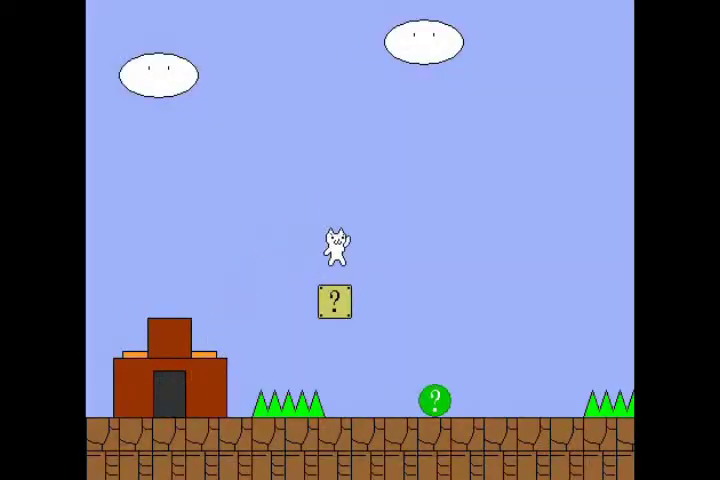
{"action": "key", "text": "Right"}
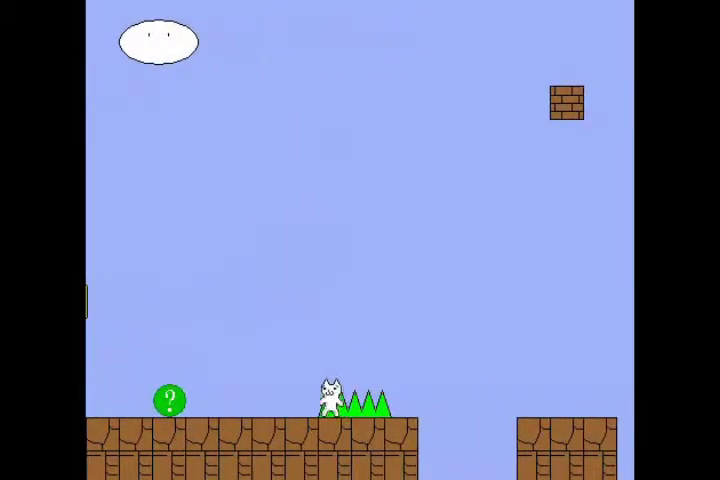
Leave the castle, get past the spikes and hit the hidden block above them.
{"action": "key", "text": "Up"}
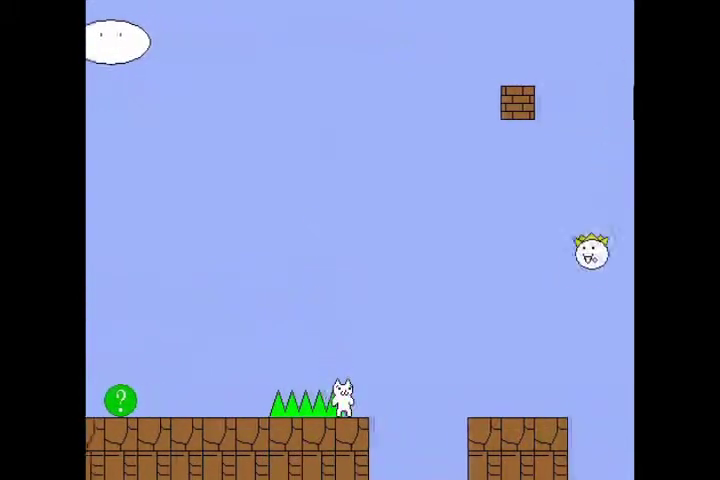
{"action": "key", "text": "Up"}
{"action": "key", "text": "Left"}
{"action": "key", "text": "Right"}
{"action": "key", "text": "Up"}
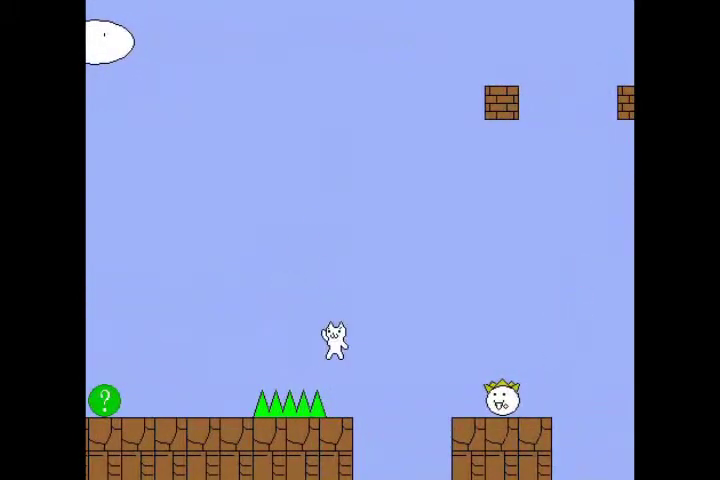
{"action": "key", "text": "Left"}
{"action": "key", "text": "Right"}
{"action": "key", "text": "Up"}
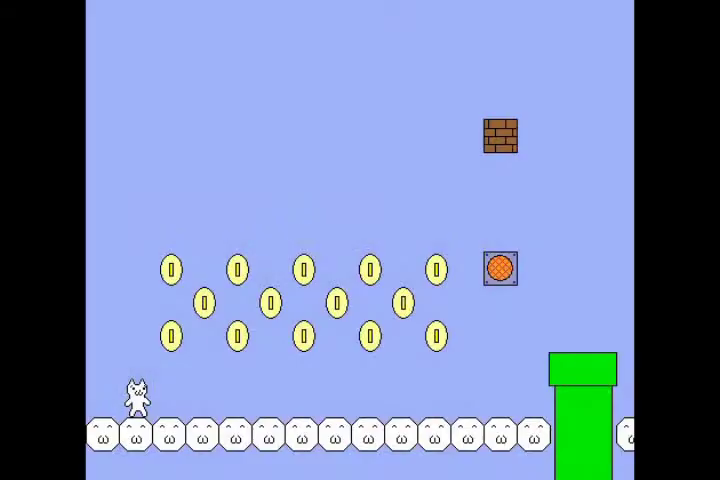
Jump through the coin formation toward the green pipe top.
{"action": "key", "text": "Up"}
{"action": "key", "text": "Right"}
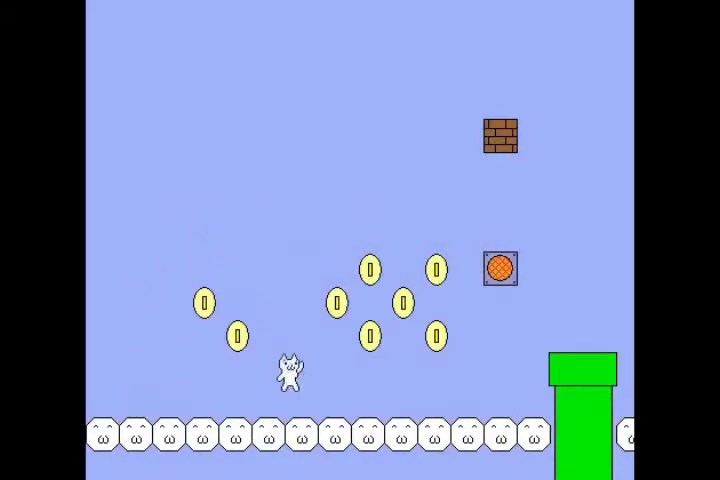
{"action": "key", "text": "Up"}
{"action": "key", "text": "Right"}
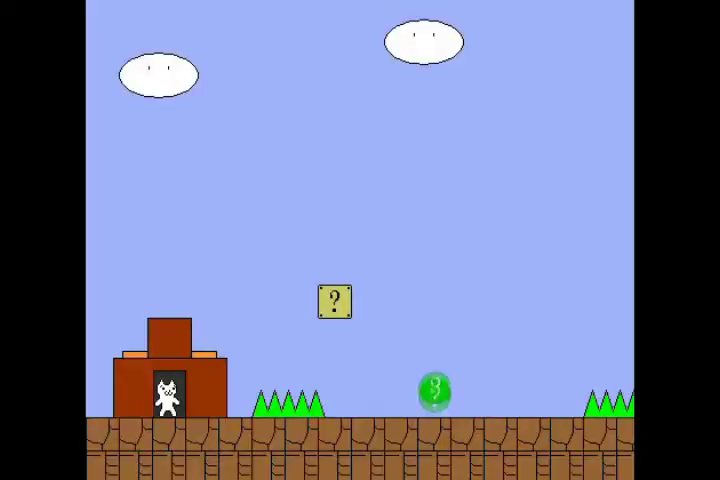
Run from the castle door to the spikes and jump up above them.
{"action": "key", "text": "Up"}
{"action": "key", "text": "Right"}
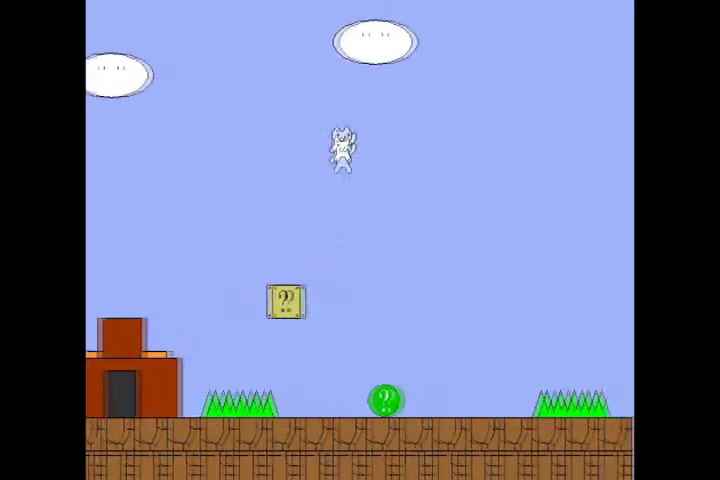
{"action": "key", "text": "Right"}
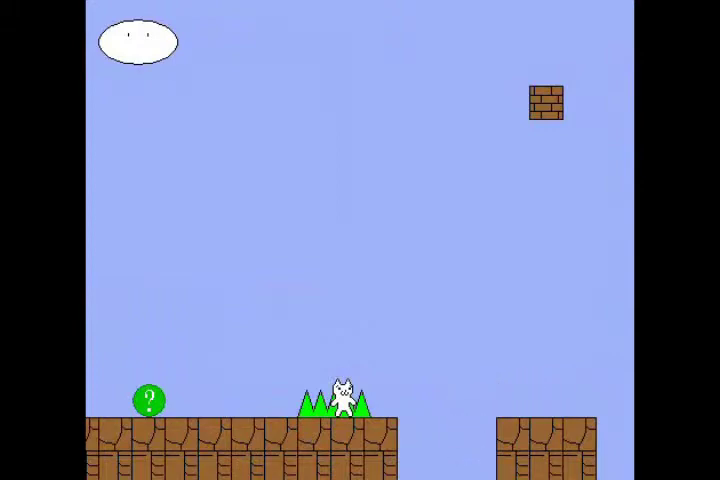
{"action": "key", "text": "Right"}
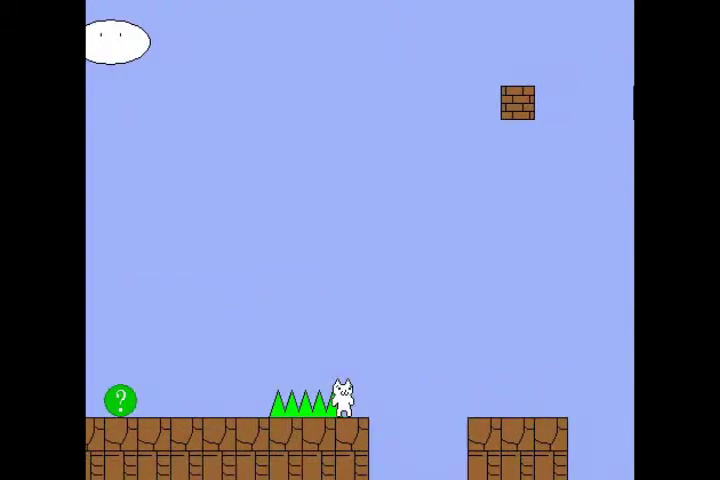
{"action": "key", "text": "Up"}
{"action": "key", "text": "Left"}
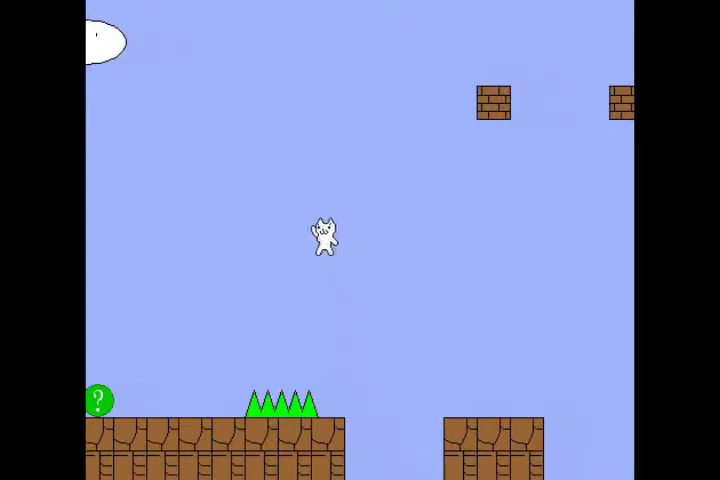
Reveal the hidden brown block, climb onto it and jump off to the right.
{"action": "key", "text": "Right"}
{"action": "key", "text": "Up"}
{"action": "key", "text": "Left"}
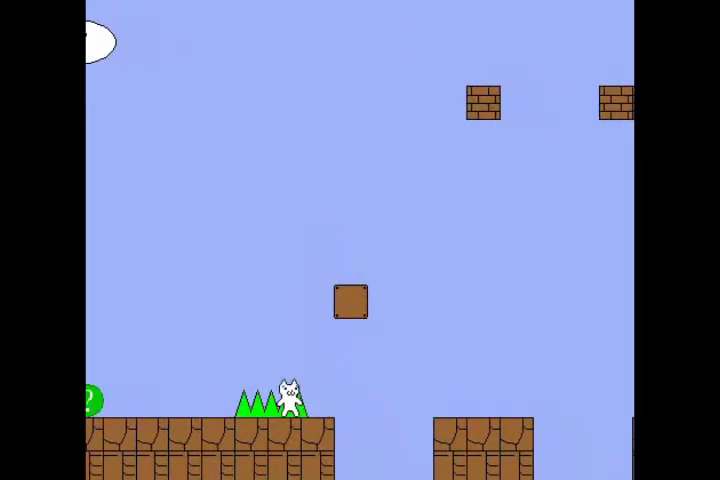
{"action": "key", "text": "Up"}
{"action": "key", "text": "Right"}
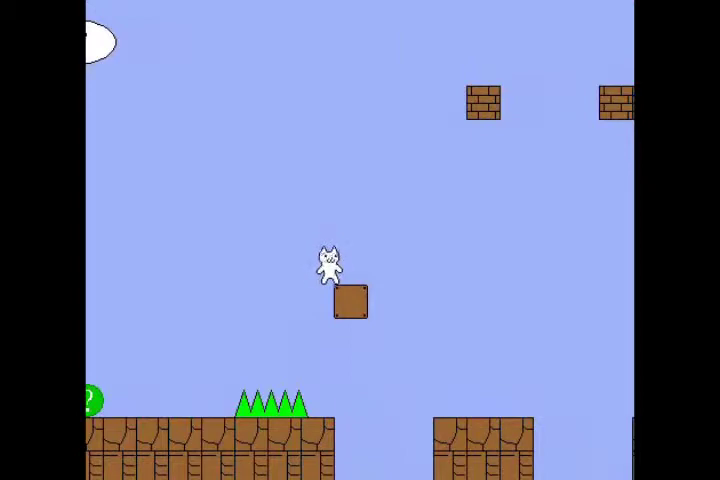
{"action": "key", "text": "Up"}
{"action": "key", "text": "Right"}
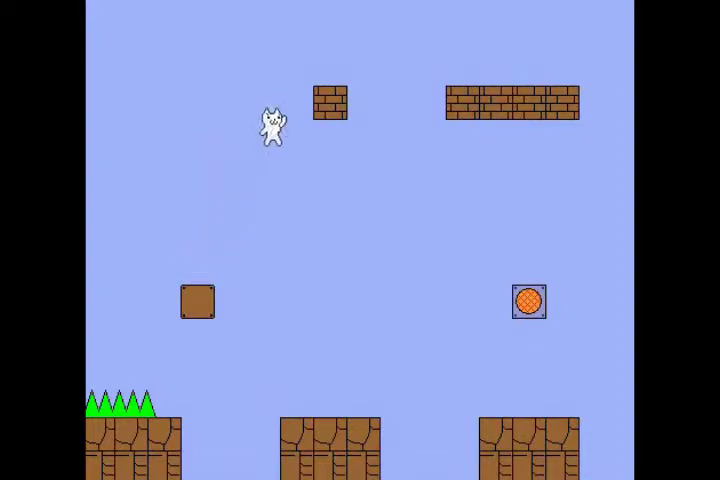
Land the cat on the middle platform, then run right and jump onto the orange block.
{"action": "key", "text": "Right"}
{"action": "key", "text": "Left"}
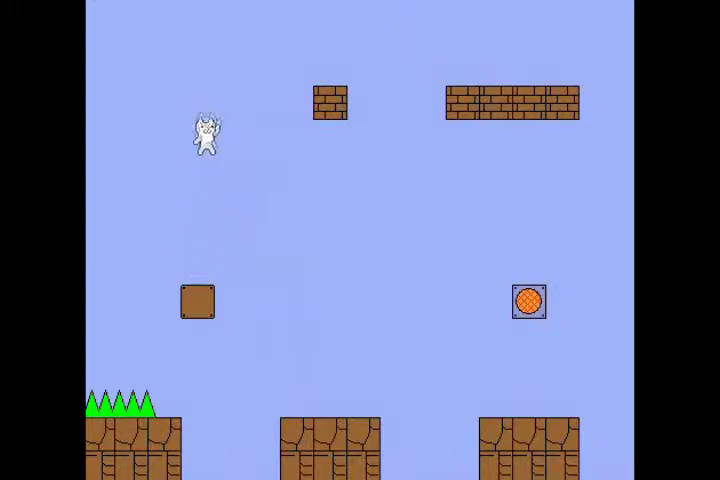
{"action": "key", "text": "Right"}
{"action": "key", "text": "Up"}
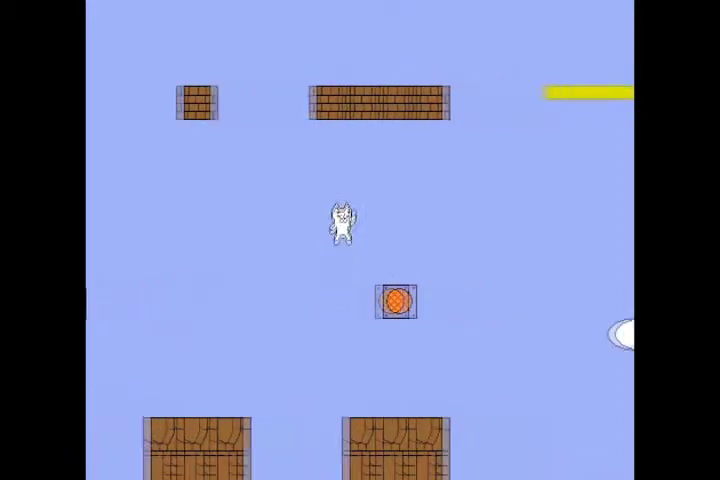
Jump repeatedly to break bricks overhead, including one up and to the left.
{"action": "key", "text": "Up"}
{"action": "key", "text": "Up"}
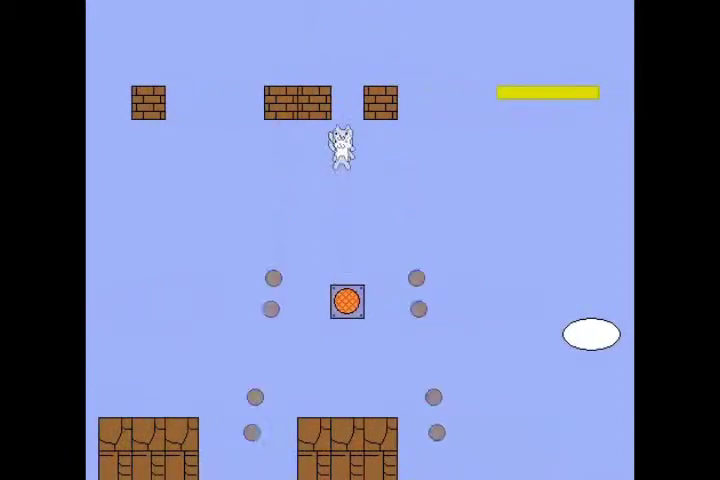
{"action": "key", "text": "Up"}
{"action": "key", "text": "Left"}
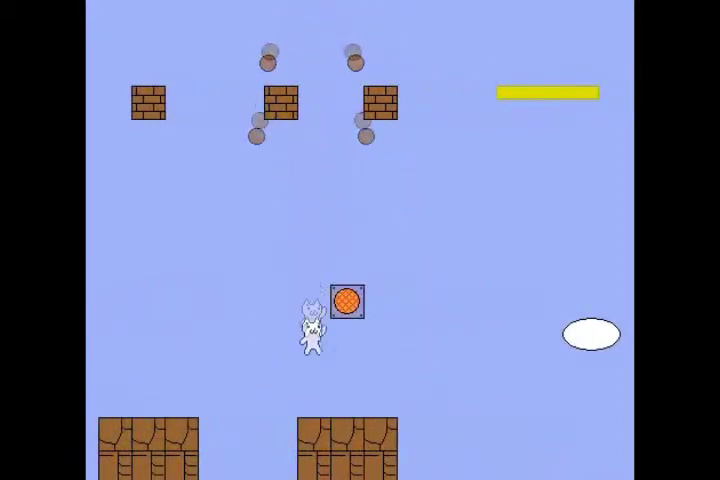
{"action": "key", "text": "Up"}
Jump from the orange block to break another brick, then fall left into the gap.
{"action": "key", "text": "Right"}
{"action": "key", "text": "Up"}
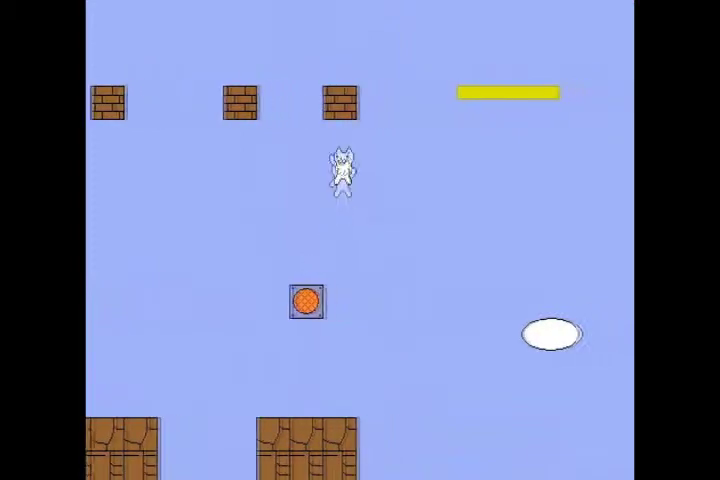
{"action": "key", "text": "Left"}
{"action": "key", "text": "Up"}
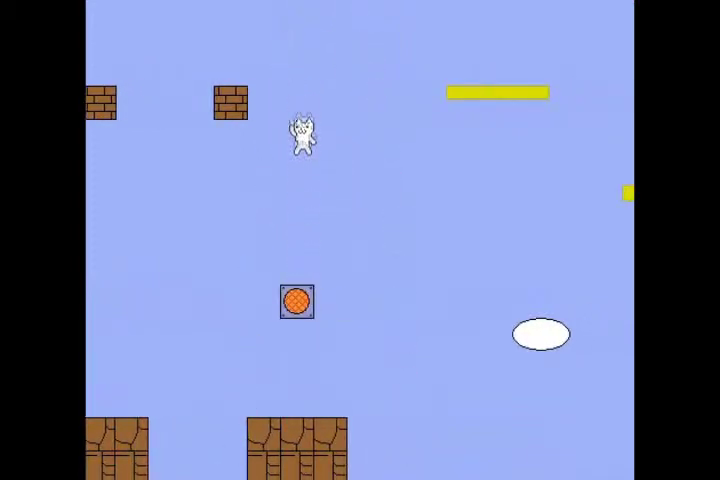
{"action": "key", "text": "Up"}
{"action": "key", "text": "Left"}
{"action": "key", "text": "Right"}
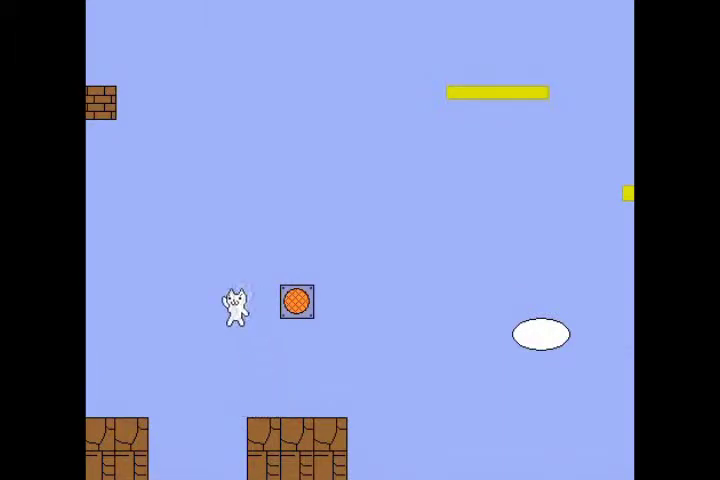
{"action": "key", "text": "Left"}
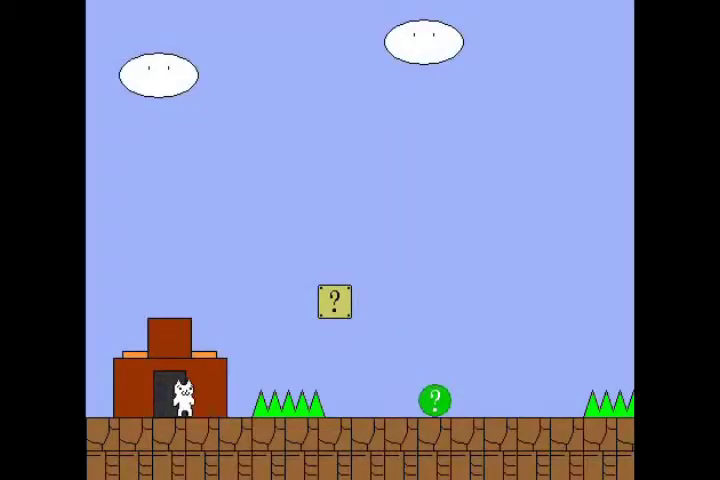
Jump from the castle door over the question block and spikes onto the next platform.
{"action": "key", "text": "Up"}
{"action": "key", "text": "Right"}
{"action": "key", "text": "Up"}
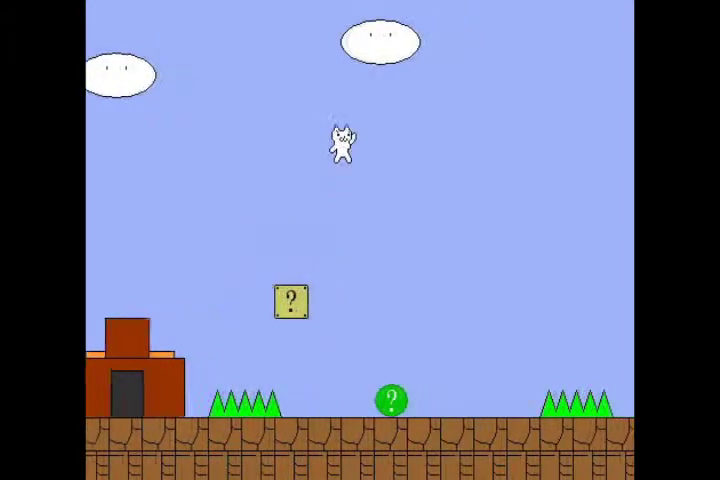
{"action": "key", "text": "Up"}
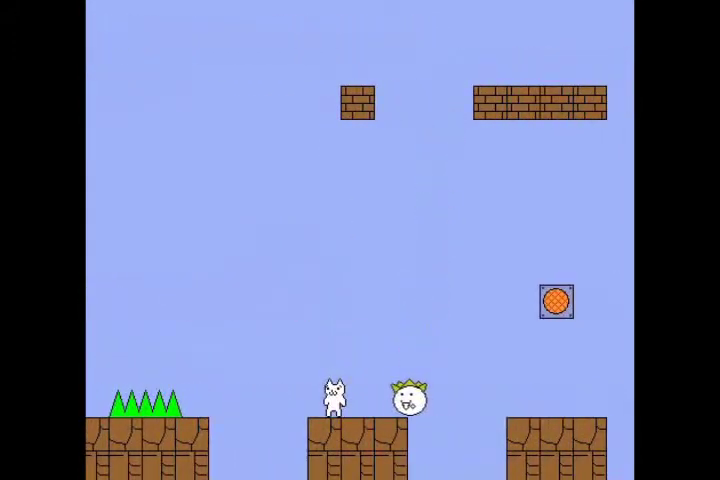
Dodge the enemy, reveal the hidden coin block, then set off again after respawning.
{"action": "key", "text": "Up"}
{"action": "key", "text": "Left"}
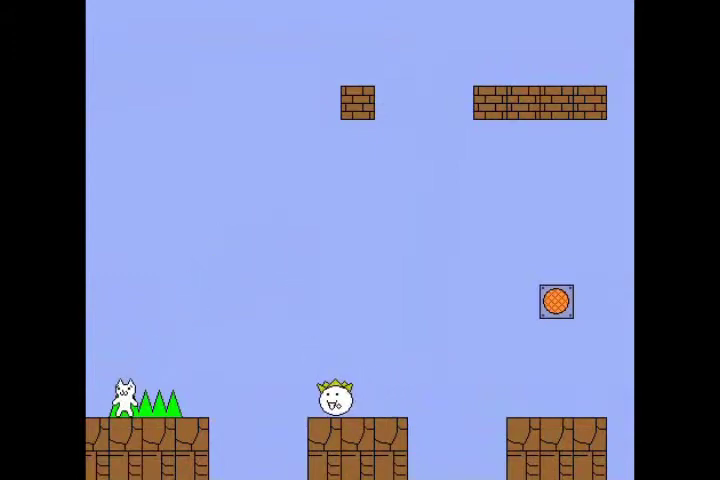
{"action": "key", "text": "Right"}
{"action": "key", "text": "Up"}
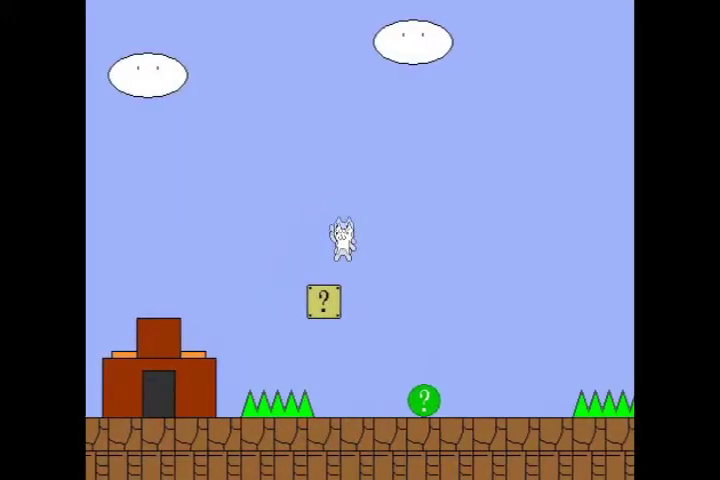
Hop off the question block, clear the spikes, and return to the left platform.
{"action": "key", "text": "Left"}
{"action": "key", "text": "Up"}
{"action": "key", "text": "Right"}
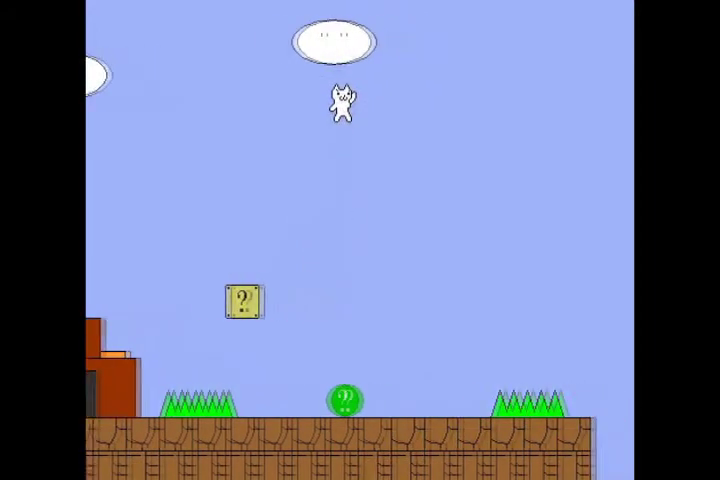
{"action": "key", "text": "Up"}
{"action": "key", "text": "Right"}
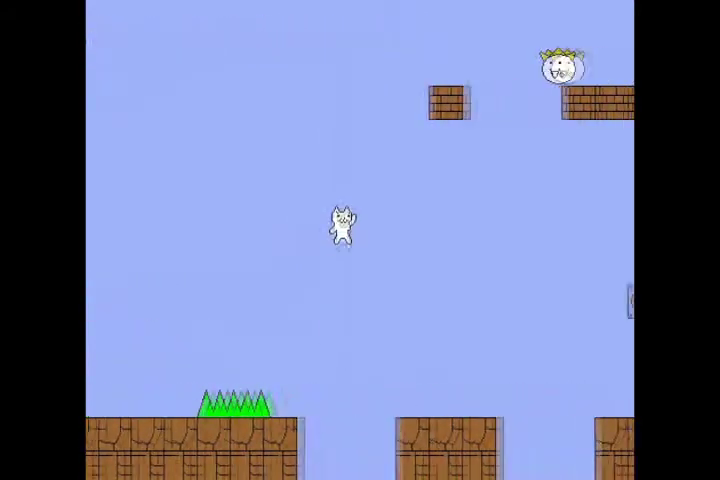
{"action": "key", "text": "Up"}
{"action": "key", "text": "Left"}
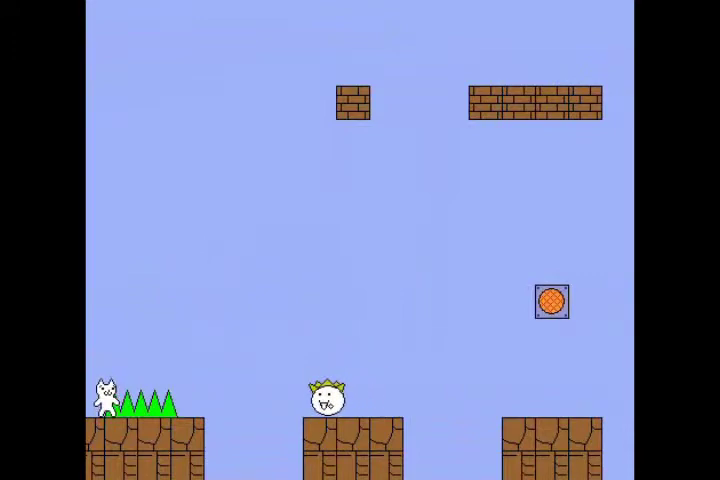
Jump over the enemy onto the orange block, then walk off onto the ground.
{"action": "key", "text": "Right"}
{"action": "key", "text": "Up"}
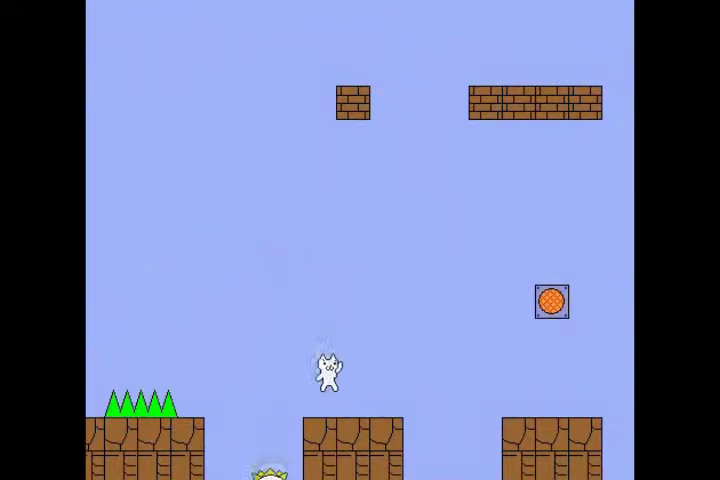
{"action": "key", "text": "Up"}
{"action": "key", "text": "Right"}
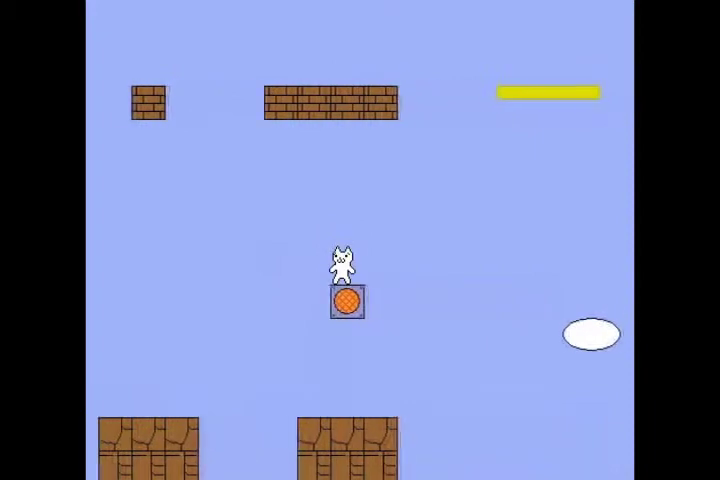
{"action": "key", "text": "Right"}
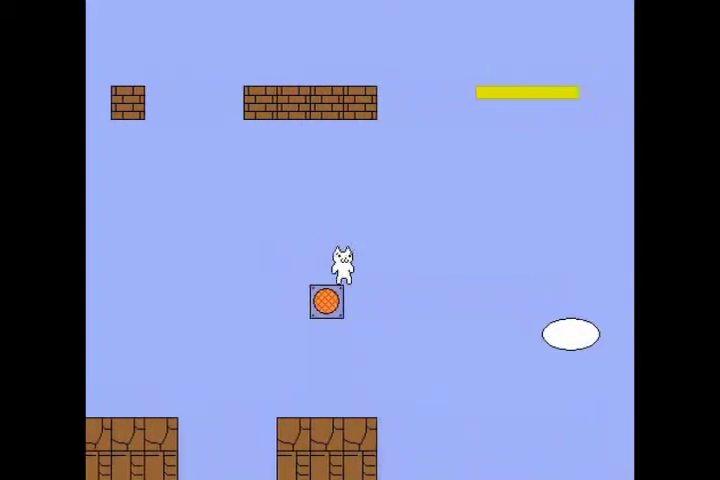
Make several high jumps from the ground platform, landing back on the ground block.
{"action": "key", "text": "Up"}
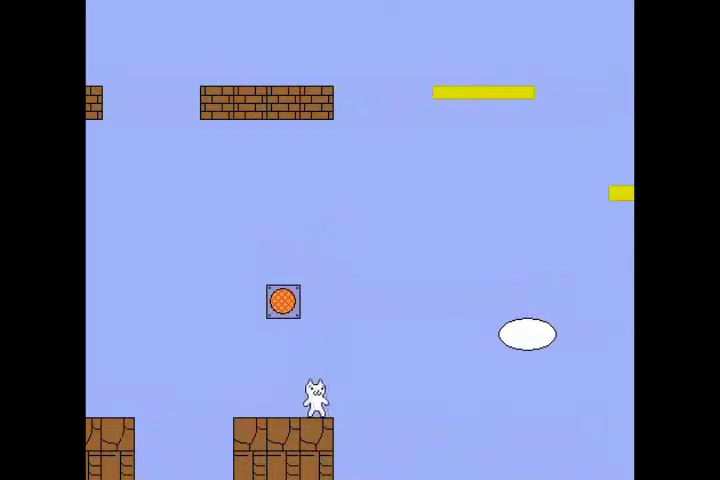
{"action": "key", "text": "Up"}
{"action": "key", "text": "Right"}
{"action": "key", "text": "Left"}
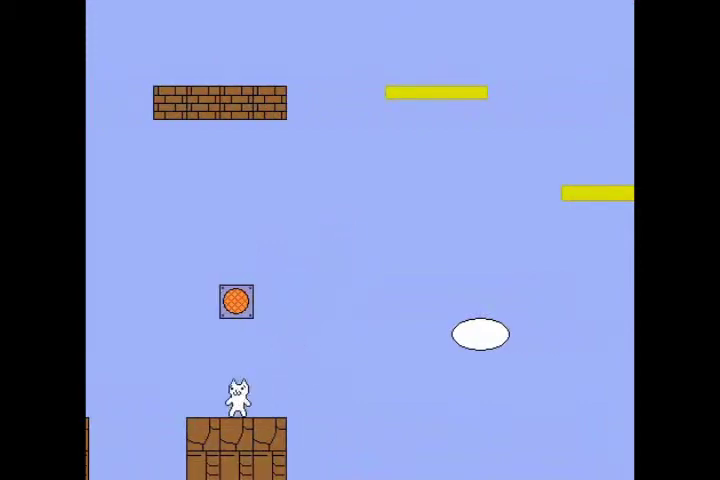
{"action": "key", "text": "Up"}
{"action": "key", "text": "Right"}
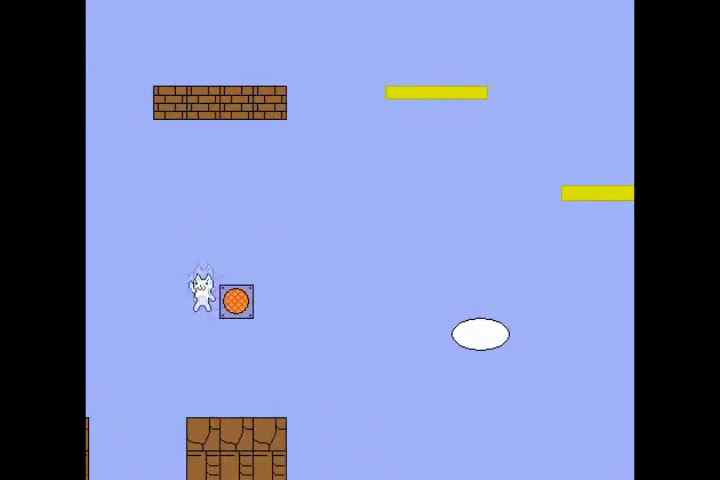
Break the overhead brick blocks, then run right off the ledge into the pit.
{"action": "key", "text": "Up"}
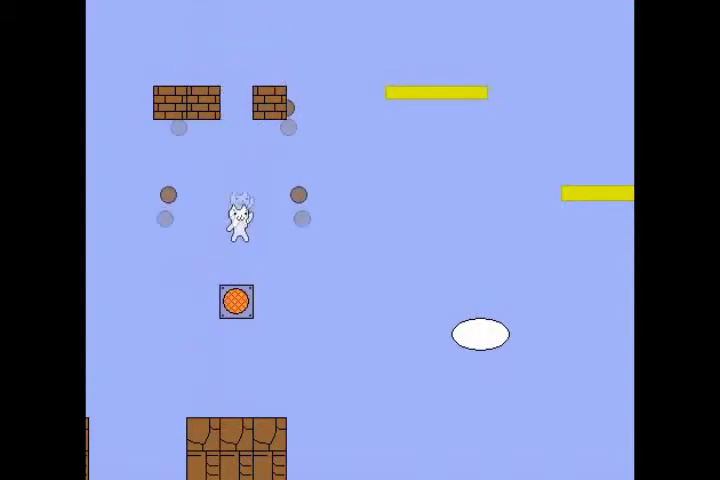
{"action": "key", "text": "Up"}
{"action": "key", "text": "Left"}
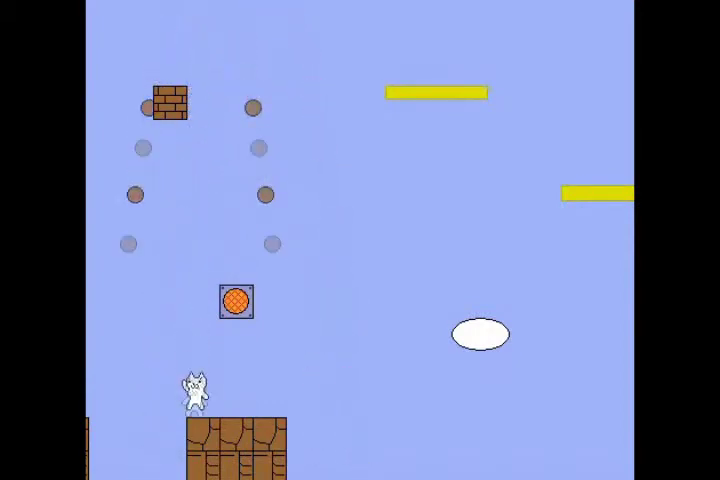
{"action": "key", "text": "Up"}
{"action": "key", "text": "Left"}
{"action": "key", "text": "Right"}
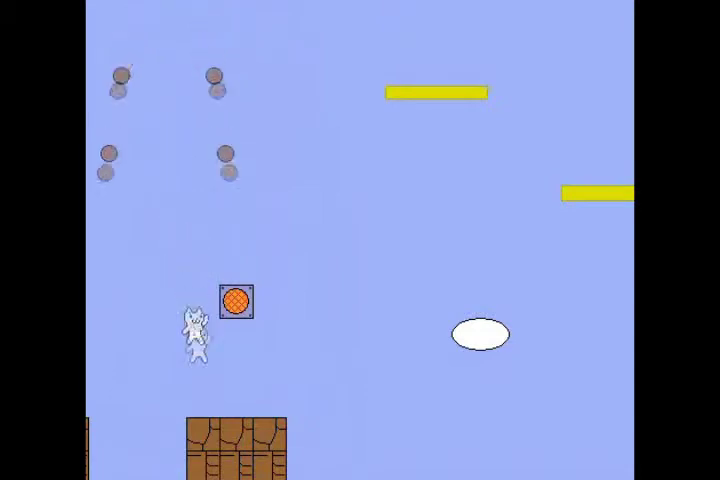
{"action": "key", "text": "Up"}
{"action": "key", "text": "Right"}
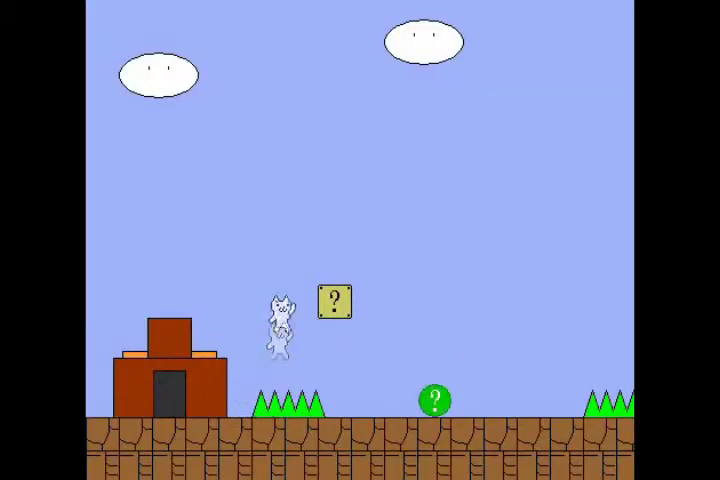
Jump past the question block and run right beside the spikes toward the enemy.
{"action": "key", "text": "Right"}
{"action": "key", "text": "Up"}
{"action": "key", "text": "Right"}
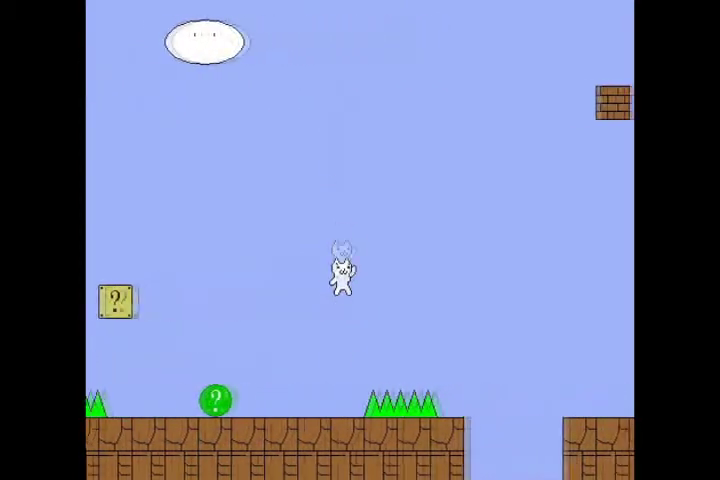
{"action": "key", "text": "Right"}
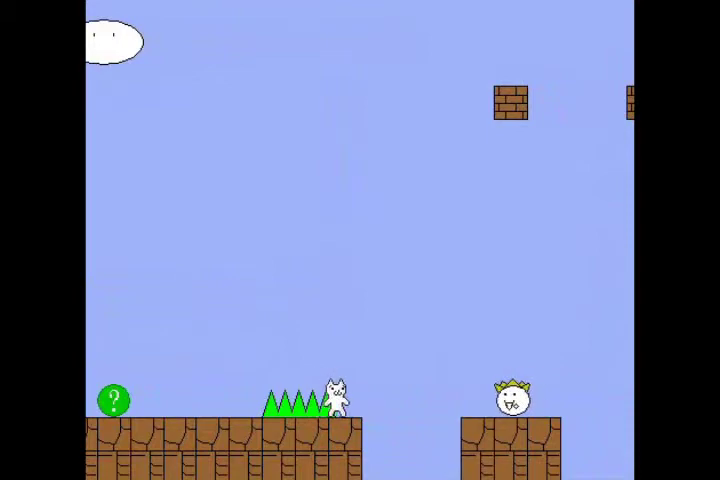
{"action": "key", "text": "Right"}
{"action": "key", "text": "Right"}
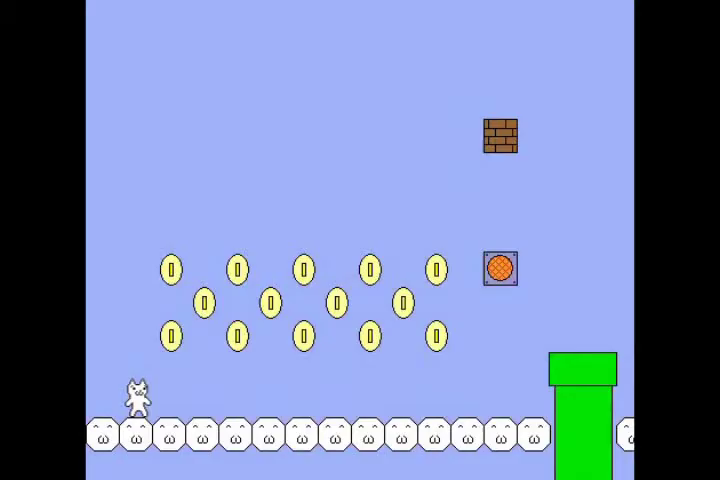
Enter the coin room's cloud floor and jump into the orange block for coins.
{"action": "key", "text": "Up"}
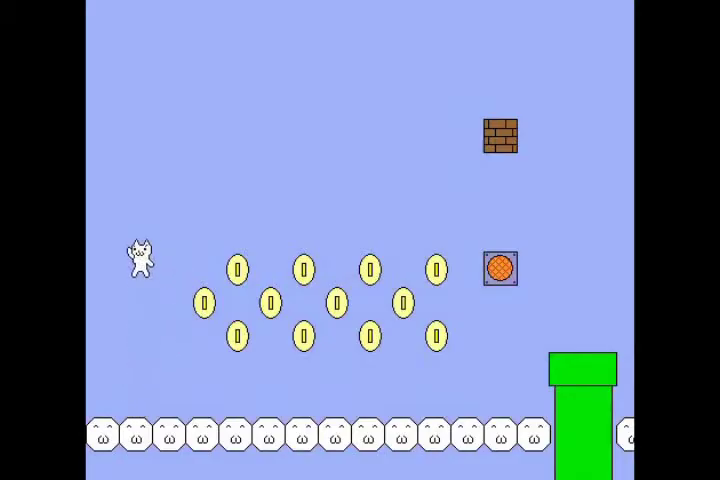
{"action": "key", "text": "Right"}
{"action": "key", "text": "Right"}
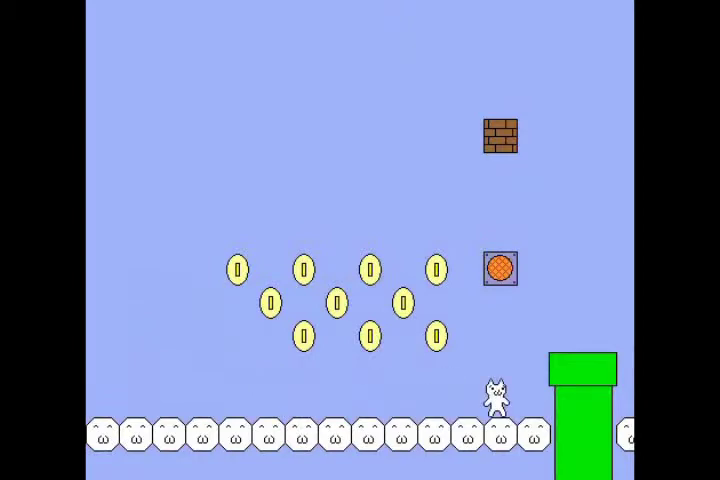
{"action": "key", "text": "Up"}
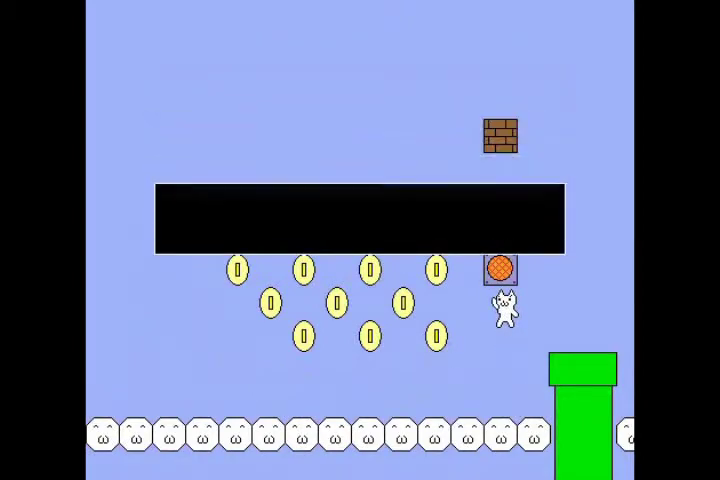
{"action": "key", "text": "Up"}
{"action": "key", "text": "Right"}
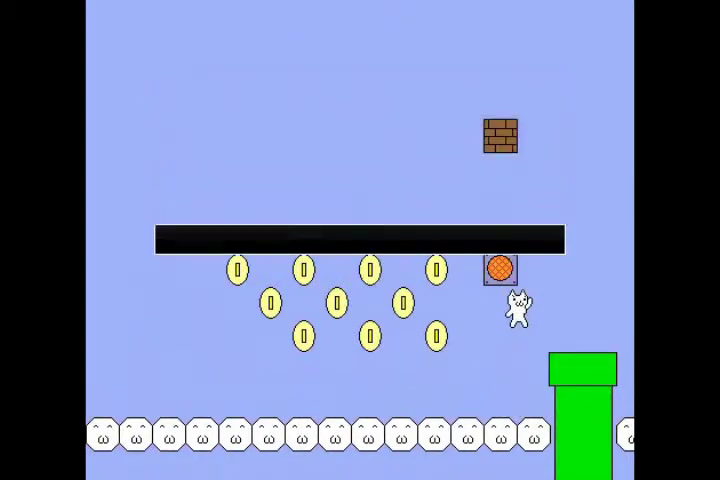
Jump from the orange block past the brick block and steer toward the green pipe.
{"action": "key", "text": "Right"}
{"action": "key", "text": "Up"}
{"action": "key", "text": "Left"}
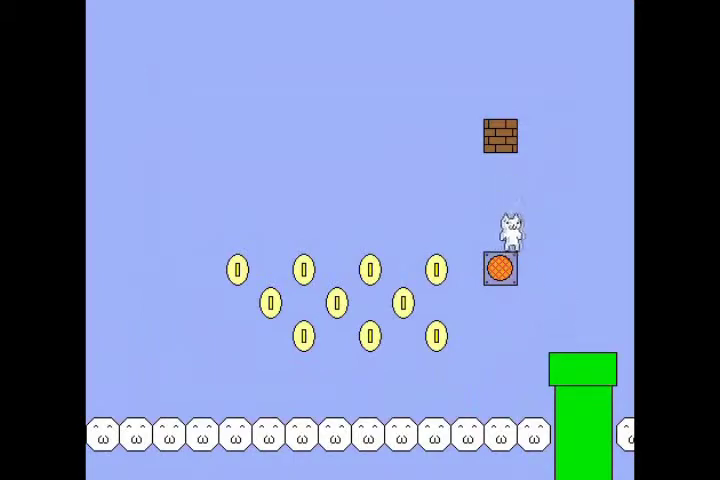
{"action": "key", "text": "Right"}
{"action": "key", "text": "Up"}
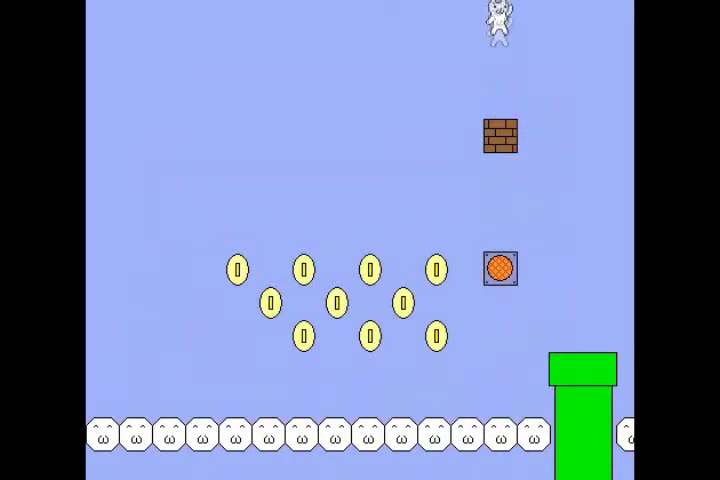
{"action": "key", "text": "Right"}
{"action": "key", "text": "Left"}
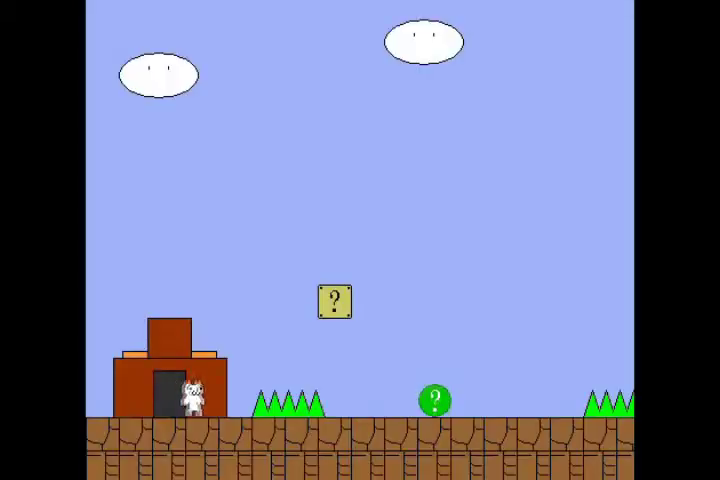
Run the cat right from the castle and jump over the spikes to the next platform.
{"action": "key", "text": "Right"}
{"action": "key", "text": "Up"}
{"action": "key", "text": "Right"}
{"action": "key", "text": "Up"}
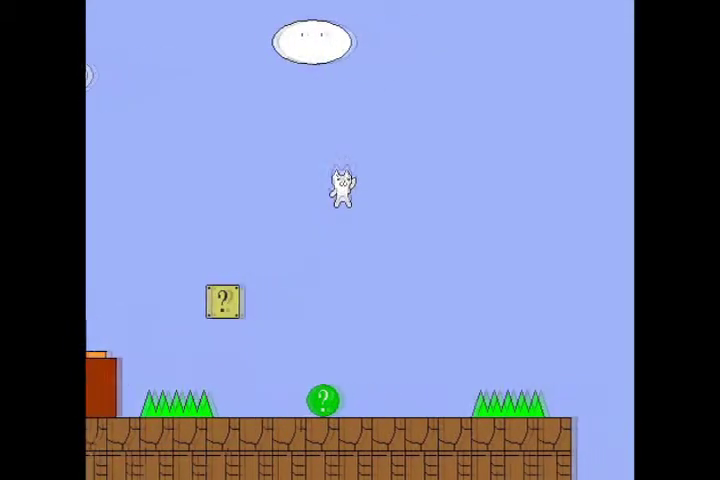
{"action": "key", "text": "Up"}
{"action": "key", "text": "Right"}
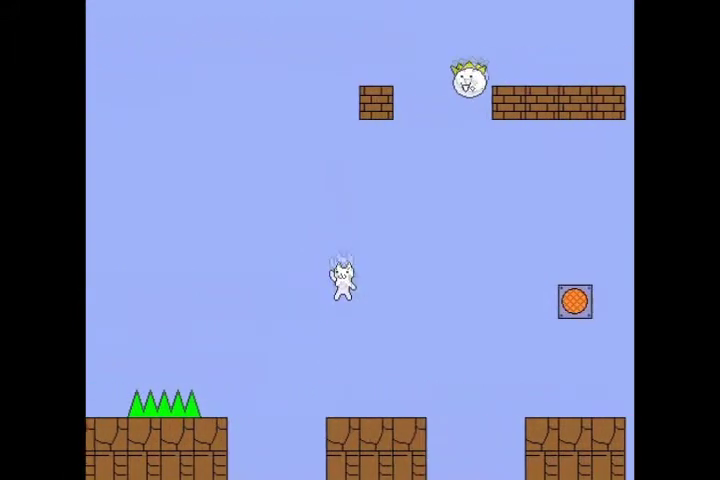
Jump back and forth between the middle platform and the area beside the spikes.
{"action": "key", "text": "Up"}
{"action": "key", "text": "Left"}
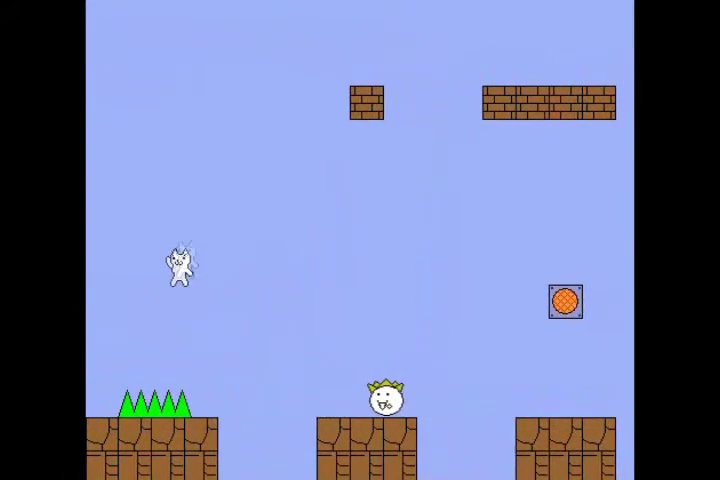
{"action": "key", "text": "Up"}
{"action": "key", "text": "Right"}
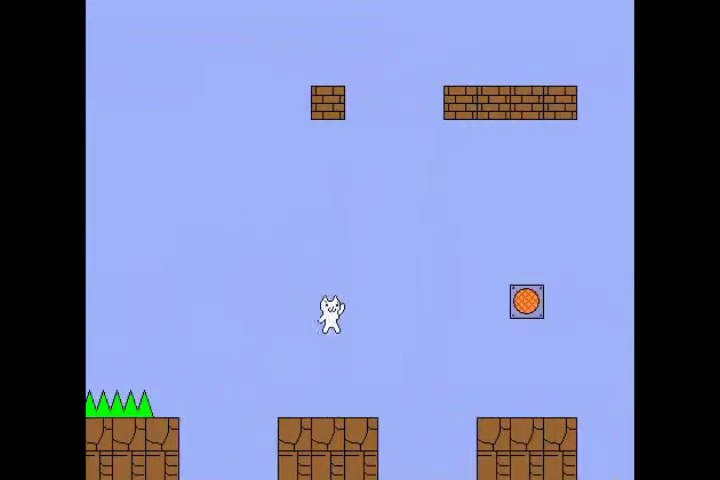
{"action": "key", "text": "Up"}
{"action": "key", "text": "Left"}
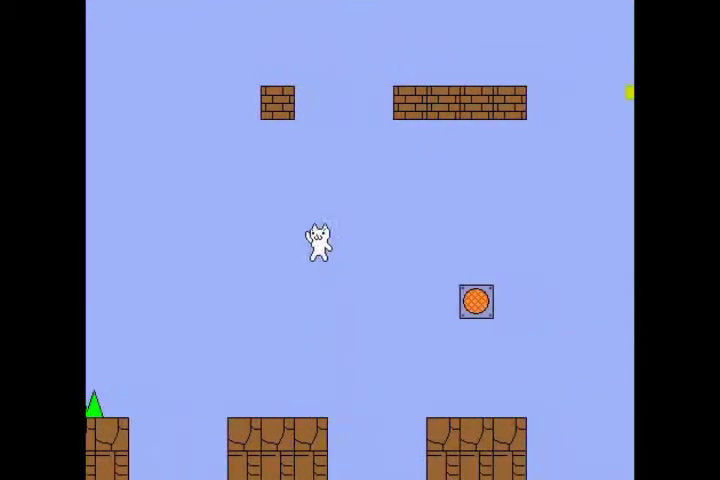
{"action": "key", "text": "Up"}
{"action": "key", "text": "Left"}
{"action": "key", "text": "Left"}
Hit the hidden block, climb the brown block, and land on the middle ground block.
{"action": "key", "text": "Up"}
{"action": "key", "text": "Left"}
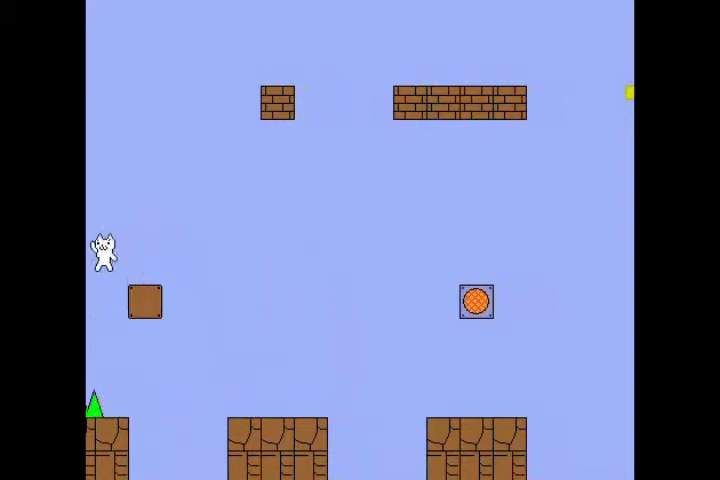
{"action": "key", "text": "Up"}
{"action": "key", "text": "Right"}
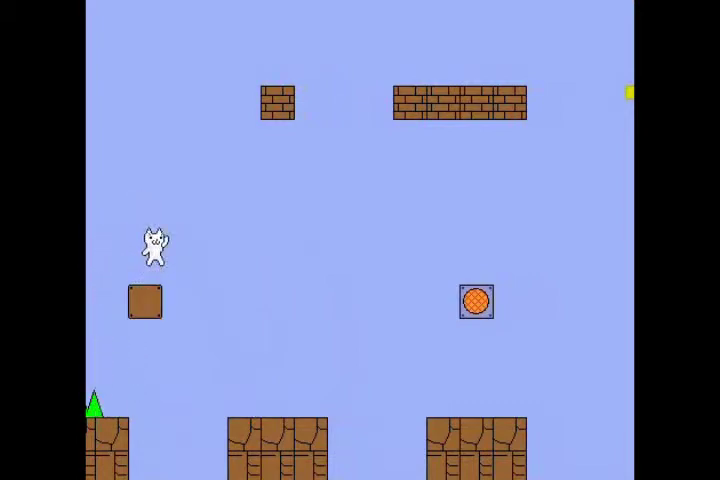
{"action": "key", "text": "Up"}
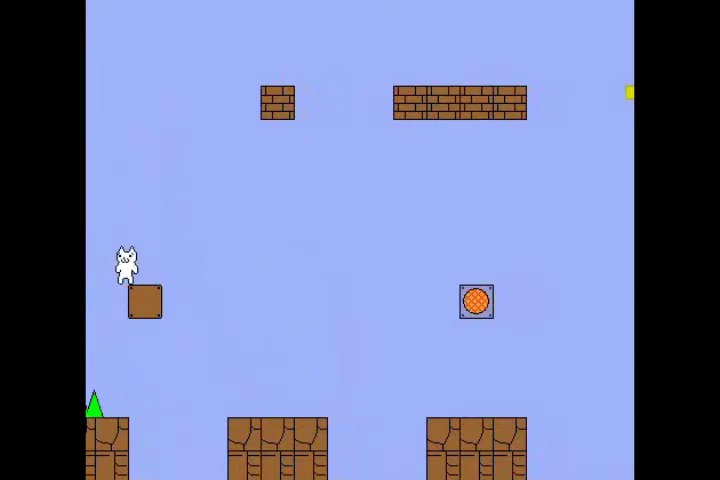
{"action": "key", "text": "Up"}
{"action": "key", "text": "Right"}
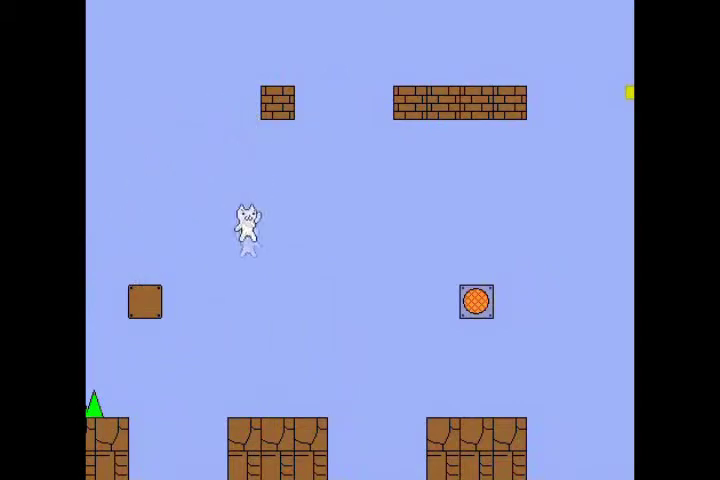
Jump onto the orange block, break the bricks above it, then leap across the gap.
{"action": "key", "text": "Up"}
{"action": "key", "text": "Right"}
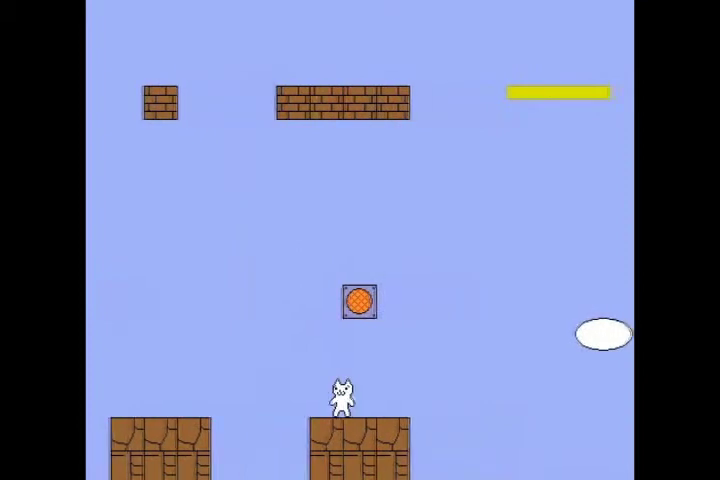
{"action": "key", "text": "Up"}
{"action": "key", "text": "Up"}
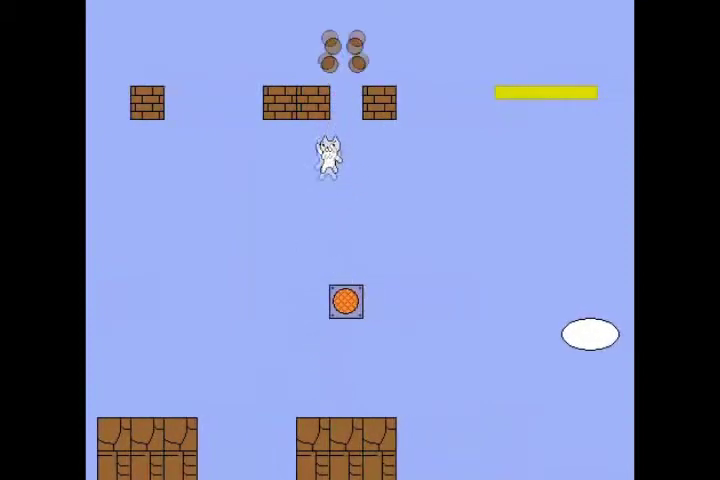
{"action": "key", "text": "Up"}
{"action": "key", "text": "Up"}
{"action": "key", "text": "Left"}
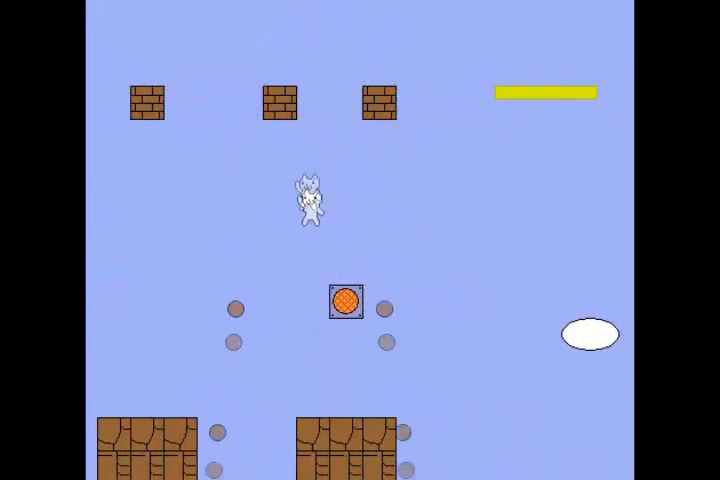
{"action": "key", "text": "Right"}
{"action": "key", "text": "Up"}
{"action": "key", "text": "Left"}
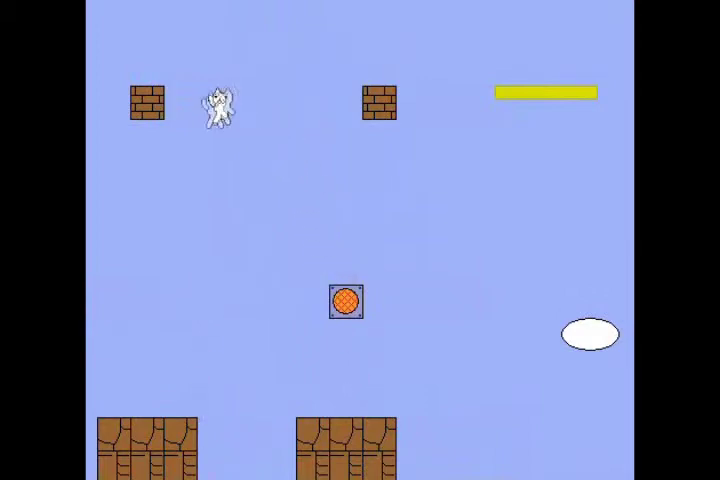
{"action": "key", "text": "Up"}
{"action": "key", "text": "Right"}
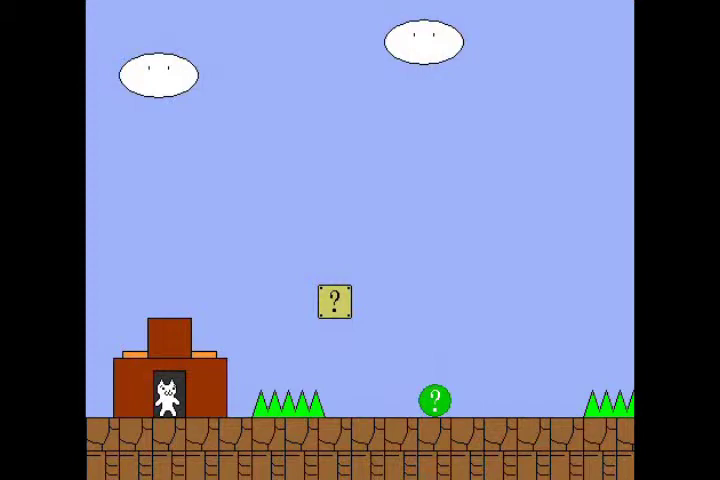
Walk the cat from the castle past the ? block and spikes, then off the ledge.
{"action": "key", "text": "Right"}
{"action": "key", "text": "Up"}
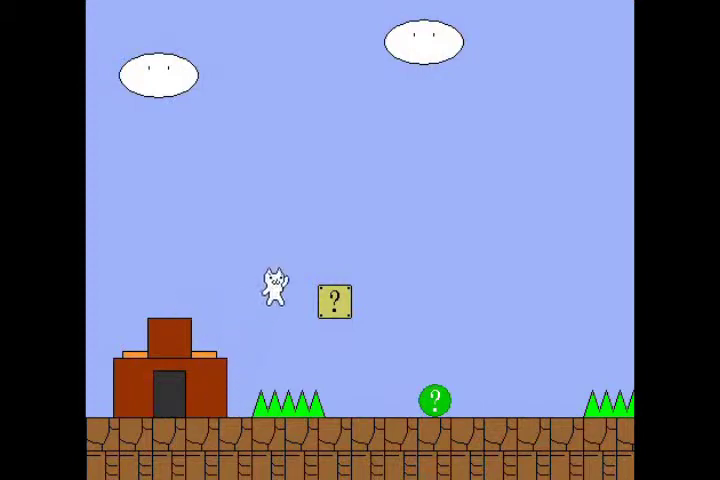
{"action": "key", "text": "Right"}
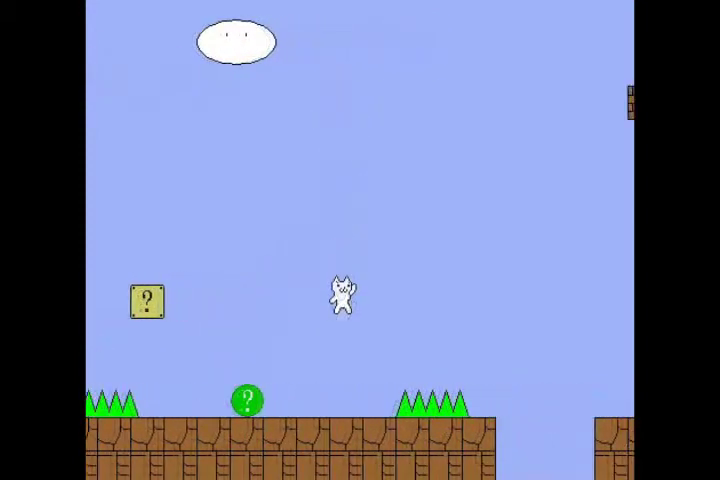
{"action": "key", "text": "Right"}
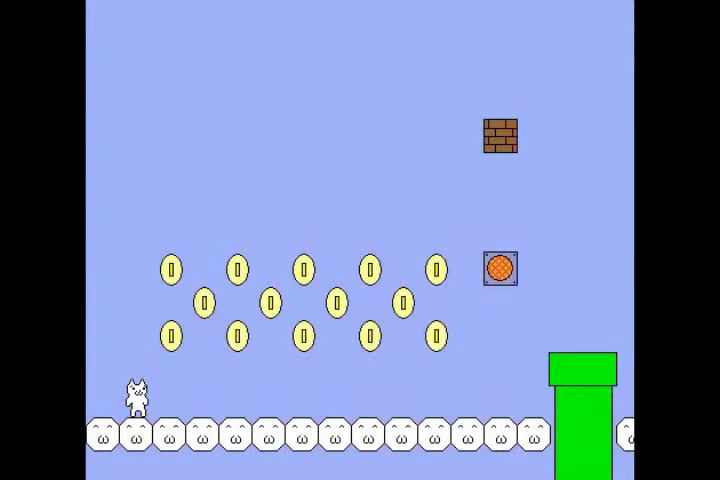
Jump up through the coin grid, steering left and right to collect coins.
{"action": "key", "text": "Right"}
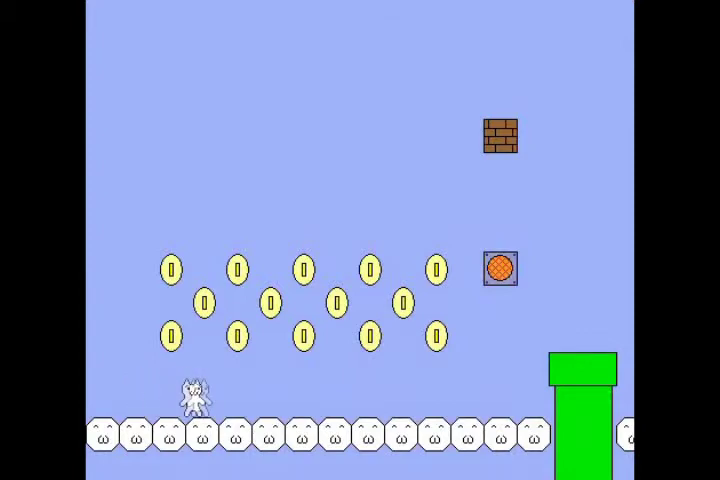
{"action": "key", "text": "Up"}
{"action": "key", "text": "Left"}
{"action": "key", "text": "Left"}
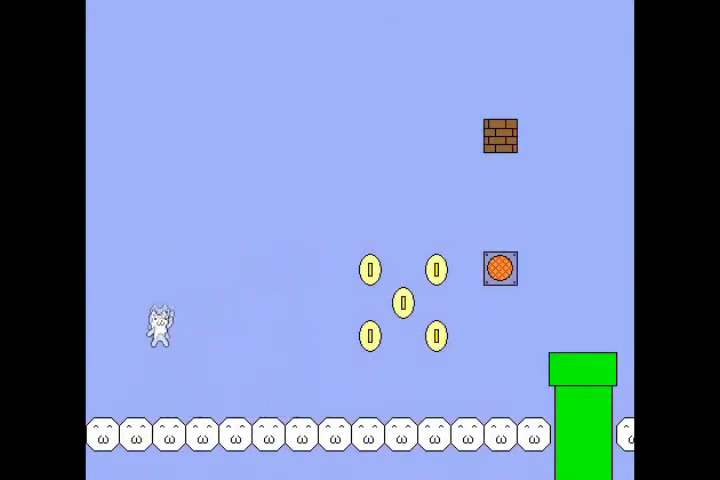
{"action": "key", "text": "Right"}
{"action": "key", "text": "Up"}
{"action": "key", "text": "Right"}
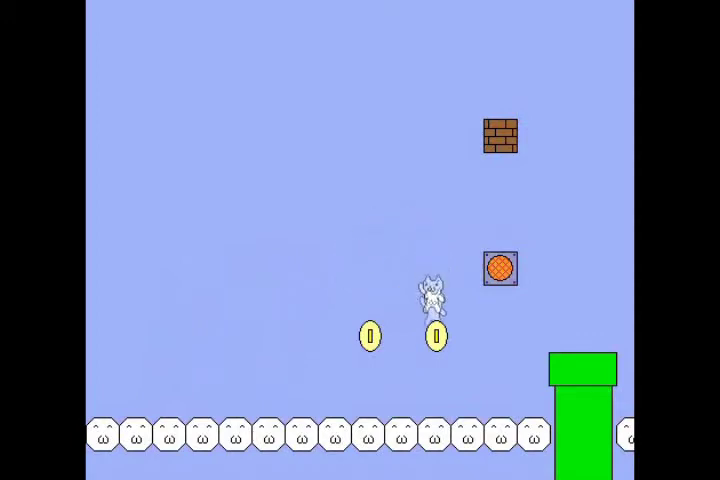
{"action": "key", "text": "Left"}
Jump beside the green pipe and steer toward the brick block.
{"action": "key", "text": "Right"}
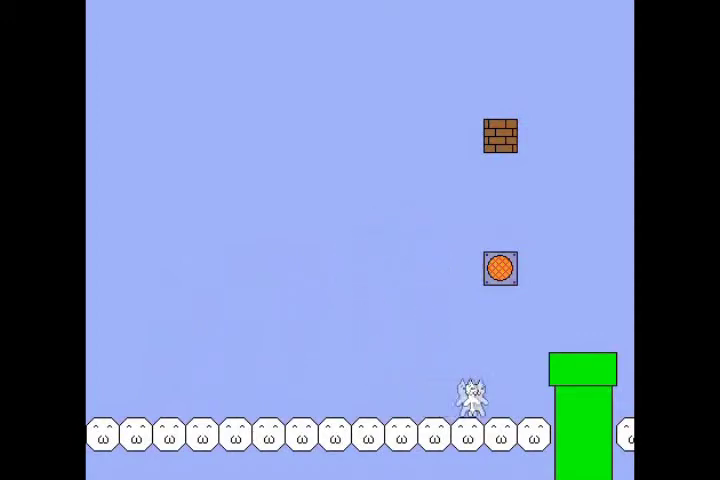
{"action": "key", "text": "Up"}
{"action": "key", "text": "Left"}
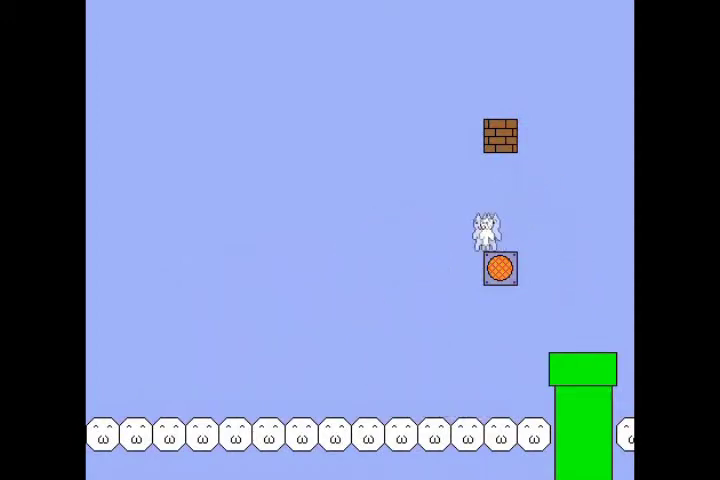
{"action": "key", "text": "Right"}
{"action": "key", "text": "Up"}
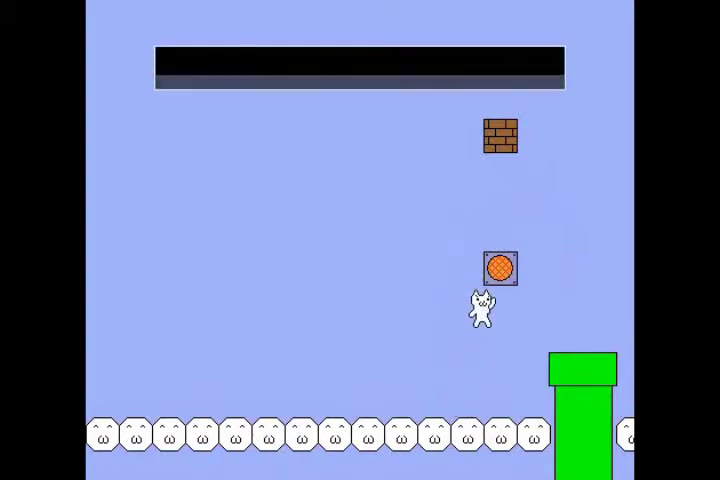
{"action": "key", "text": "Up"}
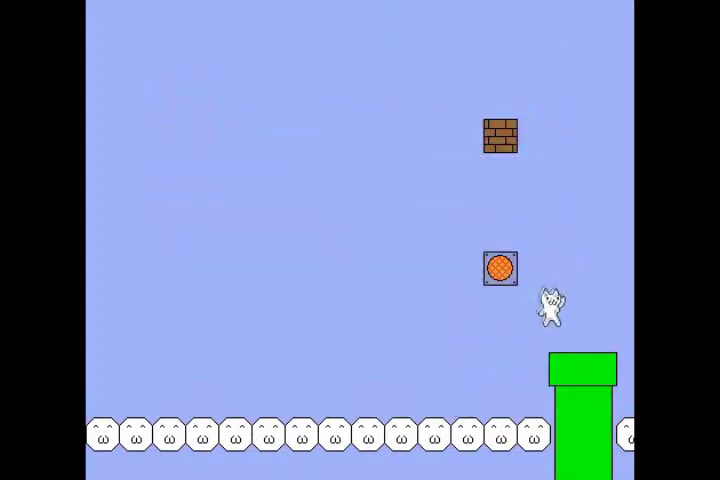
{"action": "key", "text": "Left"}
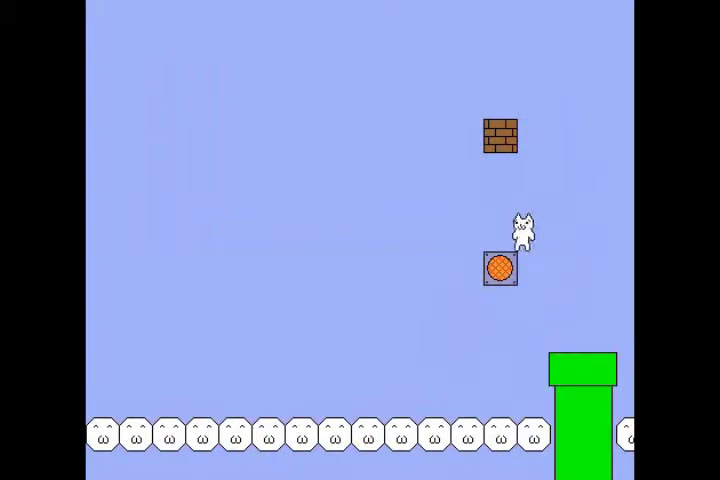
Bump the brick for coins, drop to the cloud floor, and run right under the orange block.
{"action": "key", "text": "Up"}
{"action": "key", "text": "Up"}
{"action": "key", "text": "Left"}
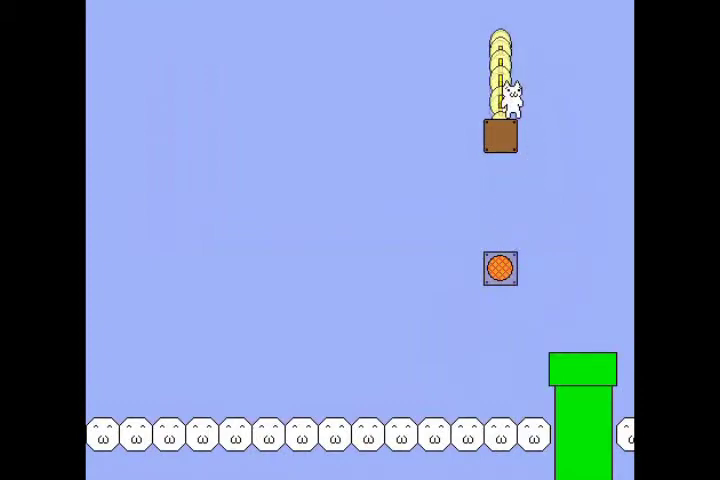
{"action": "key", "text": "Up"}
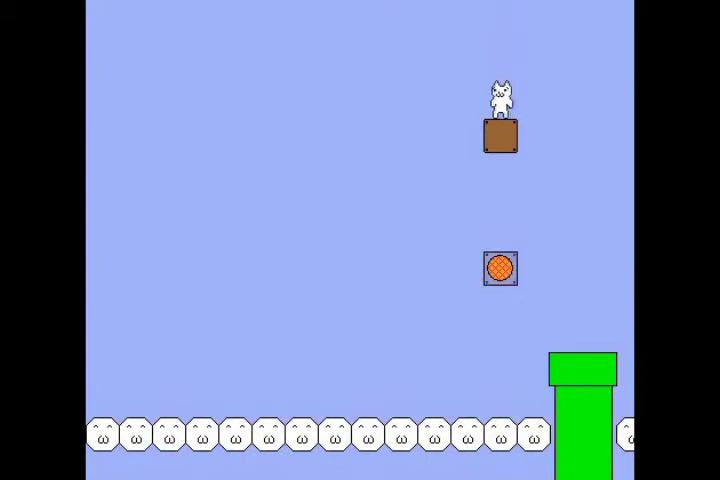
{"action": "key", "text": "Up"}
{"action": "key", "text": "Left"}
{"action": "key", "text": "Left"}
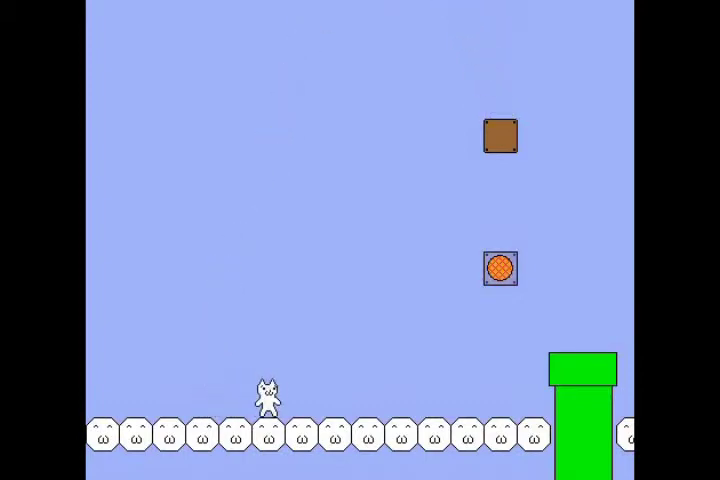
{"action": "key", "text": "Right"}
{"action": "key", "text": "Up"}
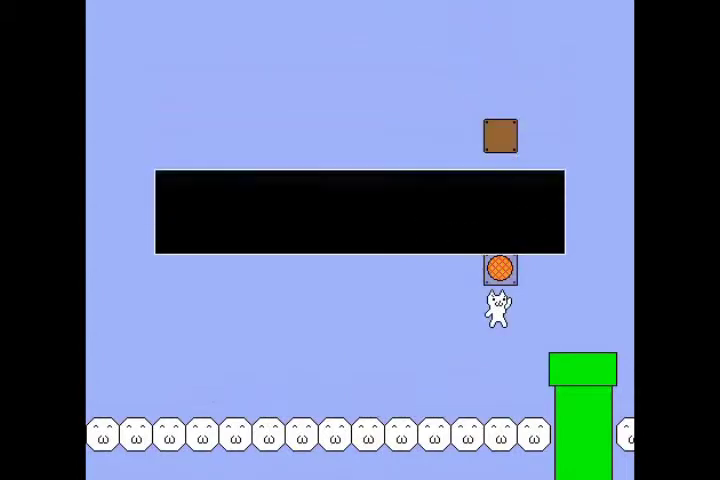
{"action": "key", "text": "Right"}
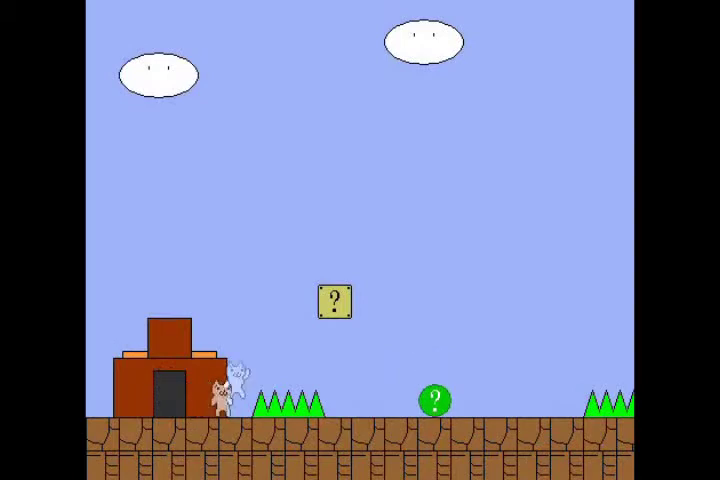
Leave the castle, dodge the ledge enemy, and drop onto the hidden note block.
{"action": "key", "text": "Up"}
{"action": "key", "text": "Right"}
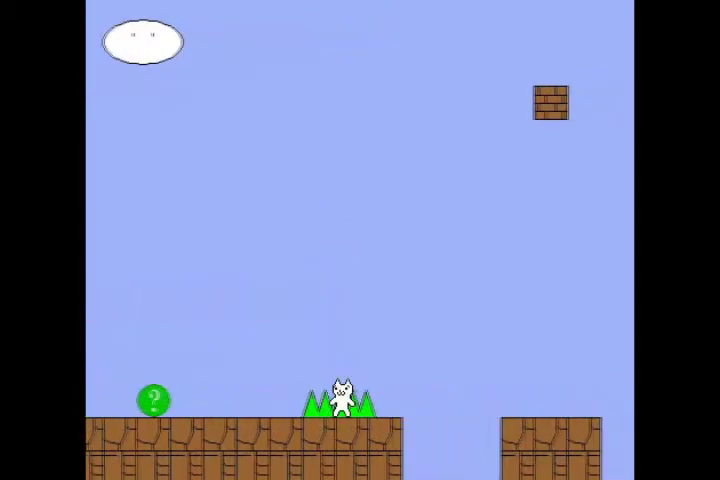
{"action": "key", "text": "Up"}
{"action": "key", "text": "Left"}
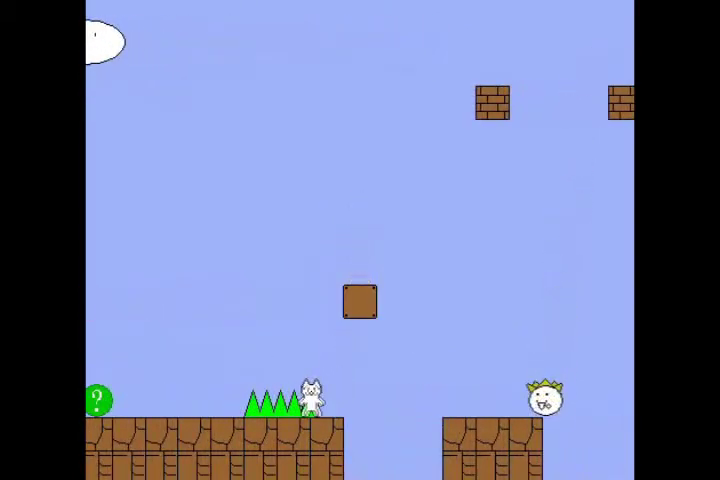
{"action": "key", "text": "Right"}
{"action": "key", "text": "Left"}
{"action": "key", "text": "Right"}
{"action": "key", "text": "Left"}
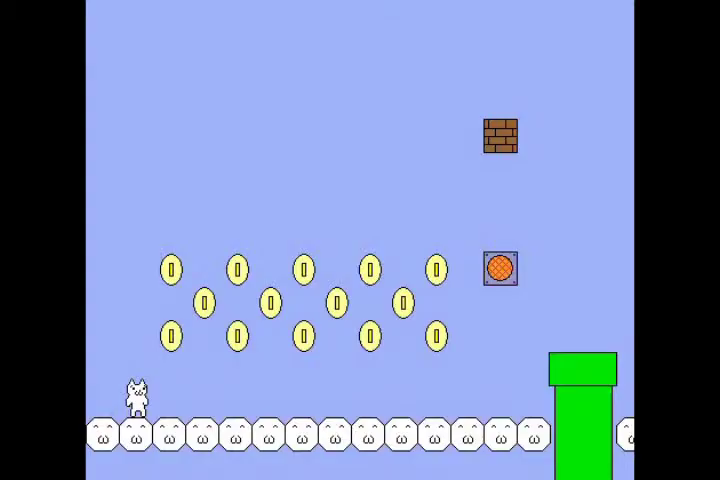
Collect the left coins and the lower-right coin in the coin room.
{"action": "key", "text": "Up"}
{"action": "key", "text": "Right"}
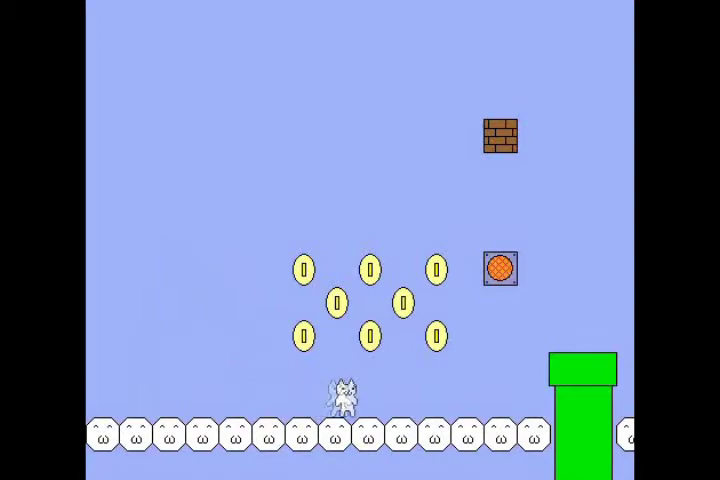
{"action": "key", "text": "Right"}
{"action": "key", "text": "Up"}
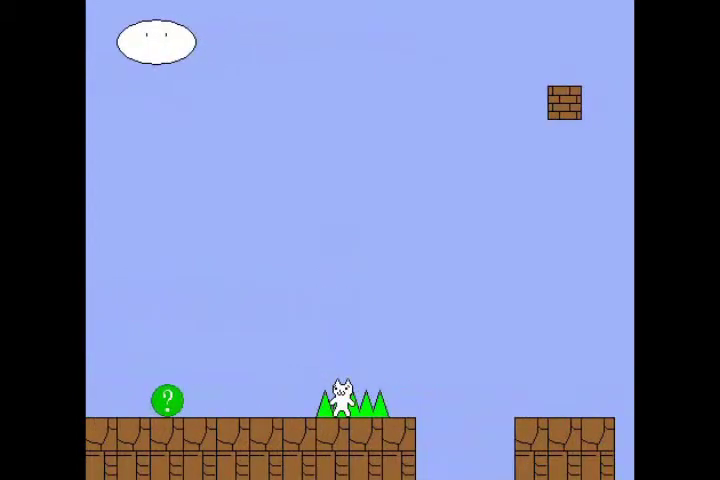
Bounce off the hidden note block into the coin room again and jump toward the green pipe.
{"action": "key", "text": "Up"}
{"action": "key", "text": "Right"}
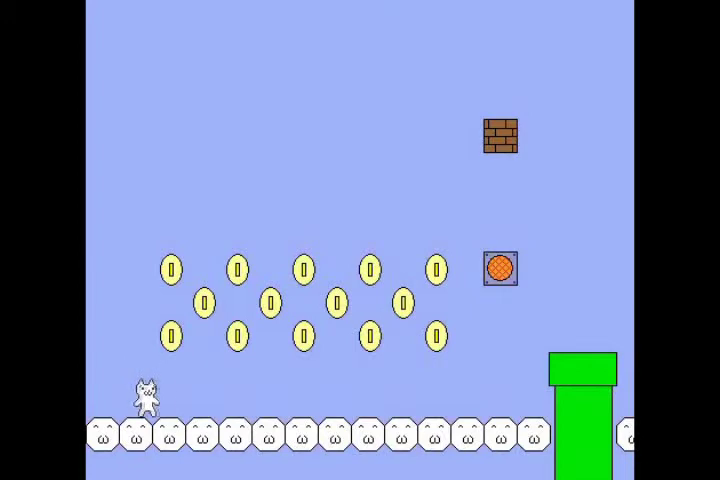
{"action": "key", "text": "Right"}
{"action": "key", "text": "Up"}
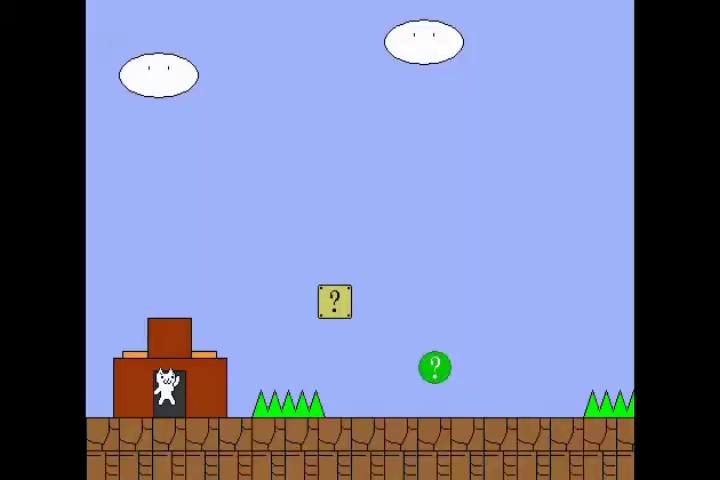
Run and jump out of the castle, then drop into the pit onto the note block.
{"action": "key", "text": "Right"}
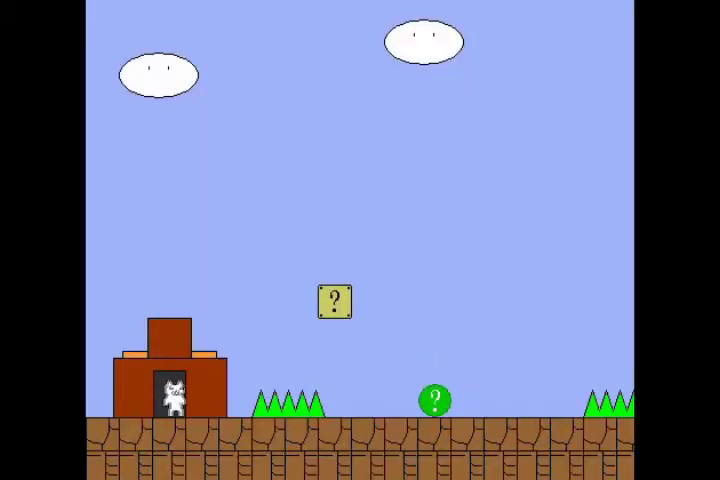
{"action": "key", "text": "Up"}
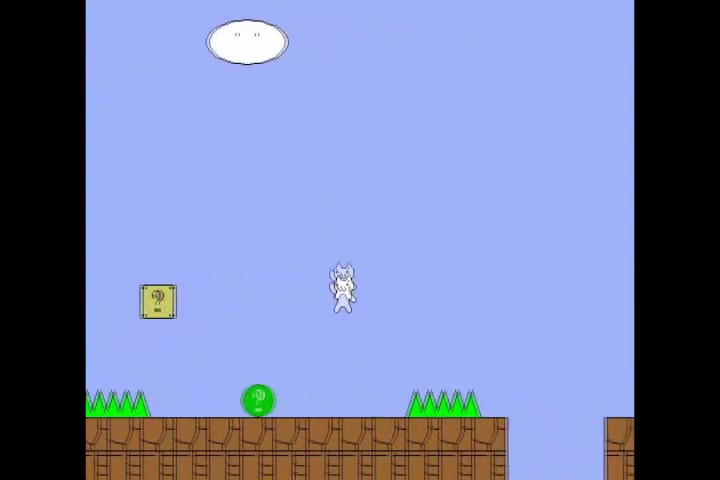
{"action": "key", "text": "Up"}
{"action": "key", "text": "Right"}
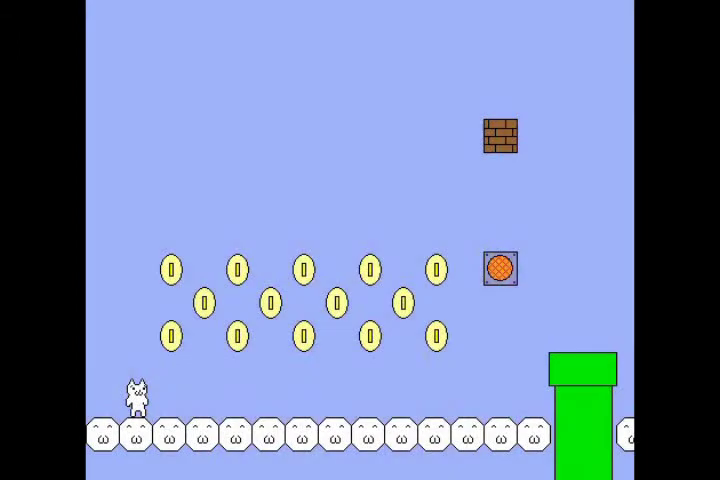
Jump onto the green pipe in the coin room and try to go down it.
{"action": "key", "text": "Right"}
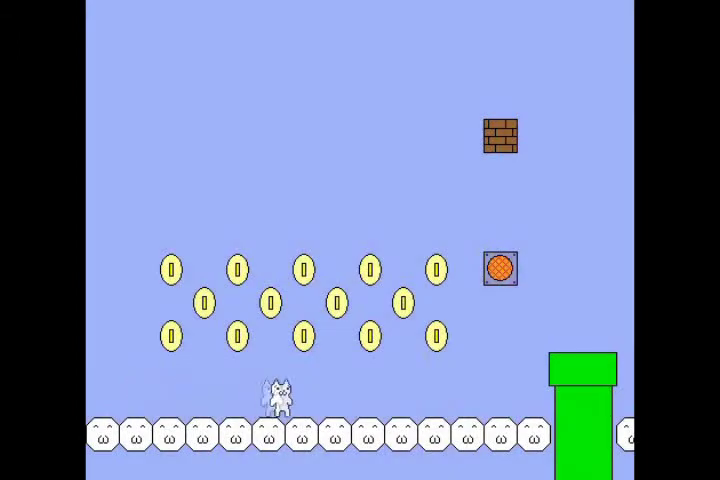
{"action": "key", "text": "Up"}
{"action": "key", "text": "Right"}
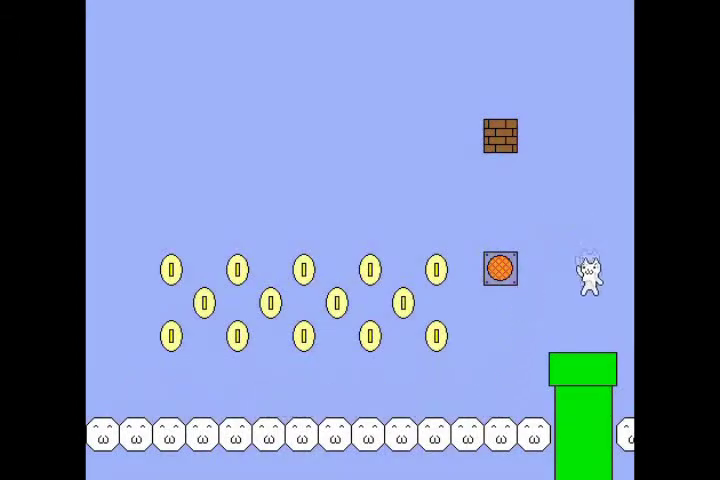
{"action": "key", "text": "Down"}
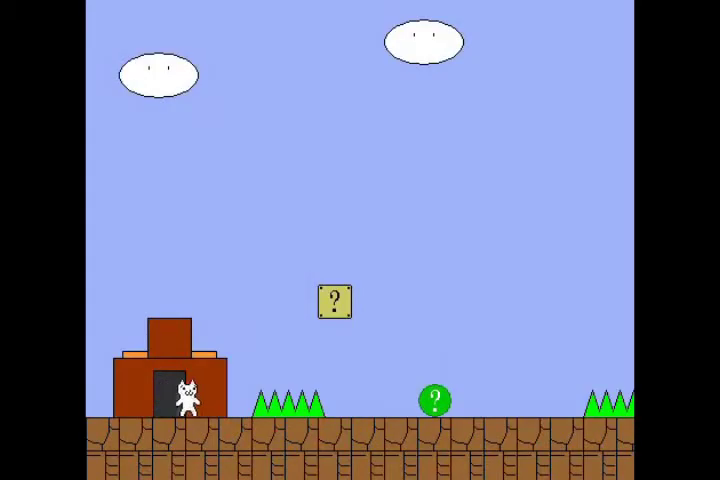
Leave the castle and jump over the gap toward the coin room.
{"action": "key", "text": "Right"}
{"action": "key", "text": "Up"}
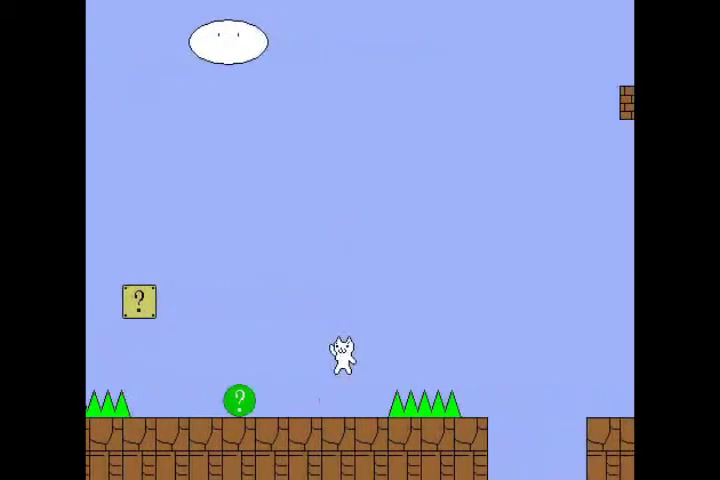
{"action": "key", "text": "Right"}
{"action": "key", "text": "Up"}
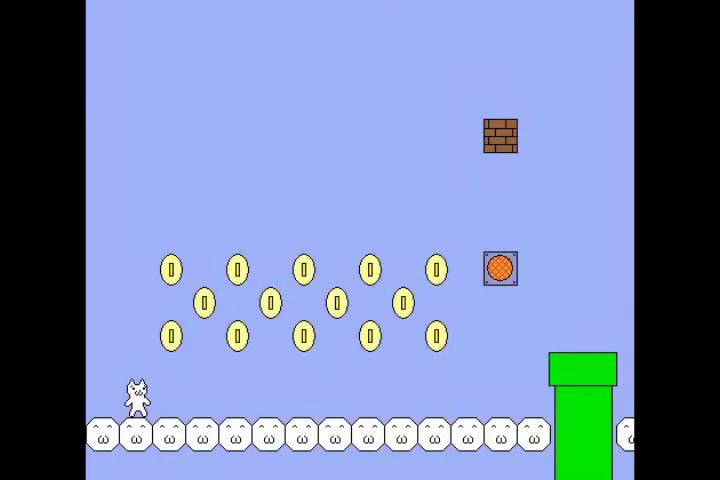
Walk along the white-cloud floor and jump toward the green pipe, then restart from the castle.
{"action": "key", "text": "Right"}
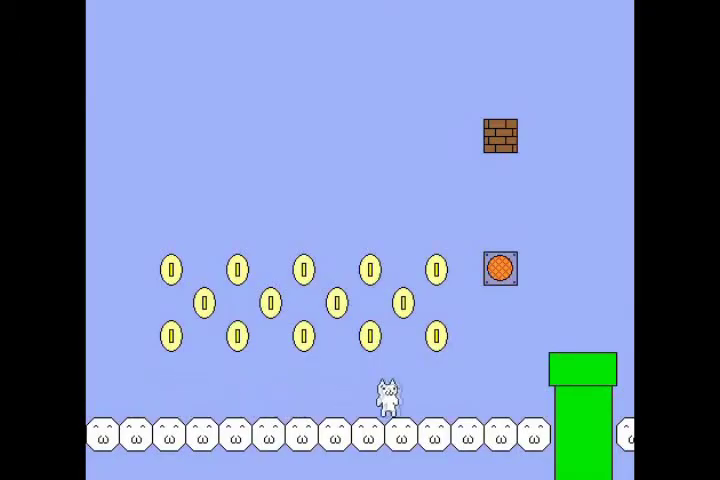
{"action": "key", "text": "Right"}
{"action": "key", "text": "Up"}
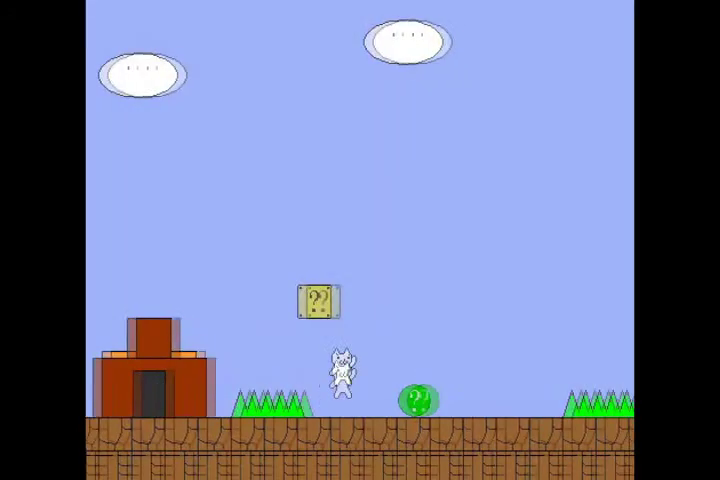
Jump over the green spikes, bump the orange block for a coin, and move onto the pipe.
{"action": "key", "text": "Right"}
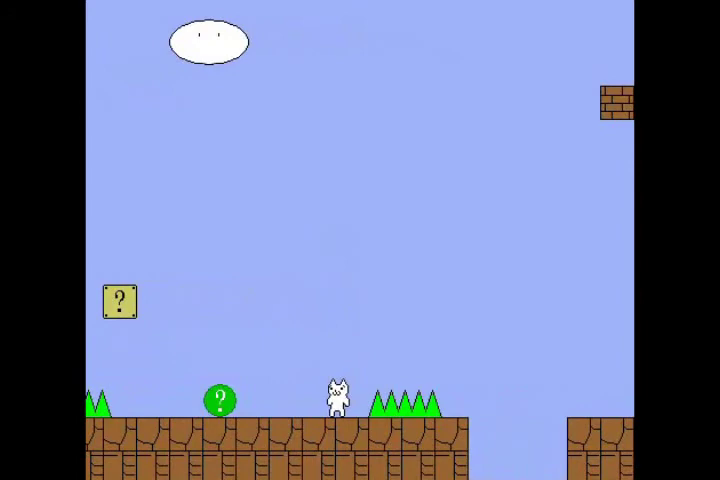
{"action": "key", "text": "Right"}
{"action": "key", "text": "Up"}
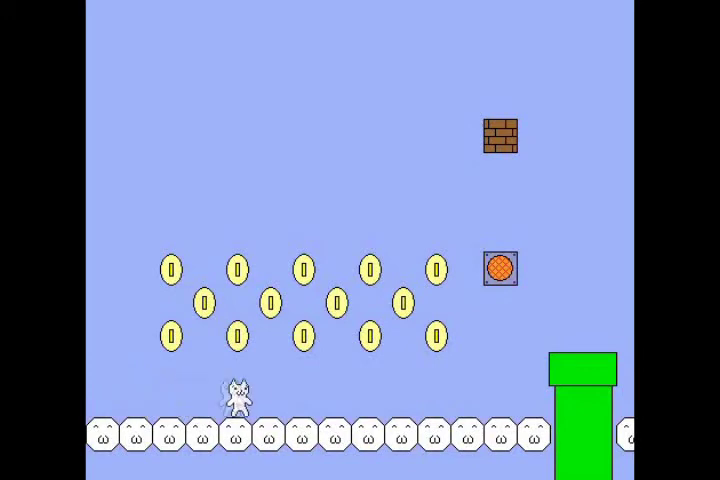
{"action": "key", "text": "Up"}
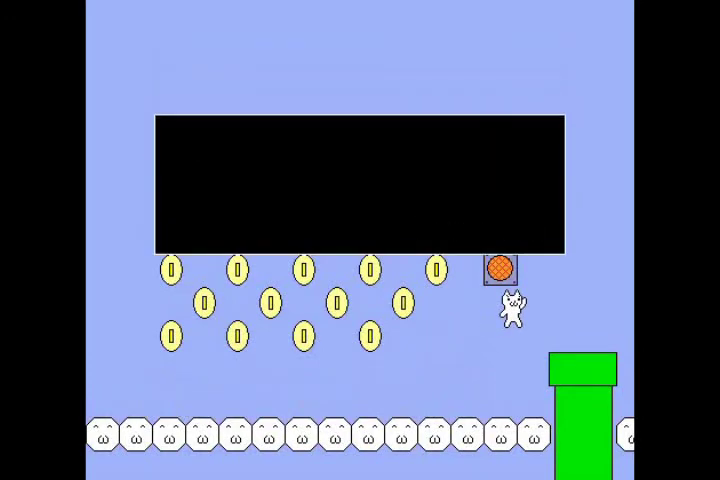
{"action": "key", "text": "Right"}
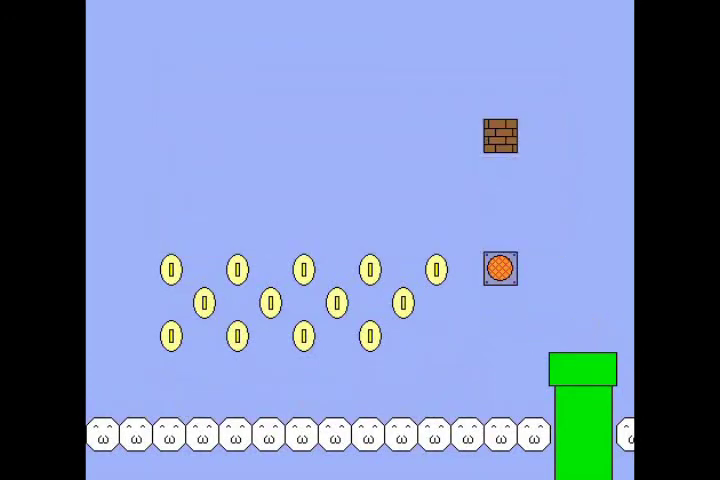